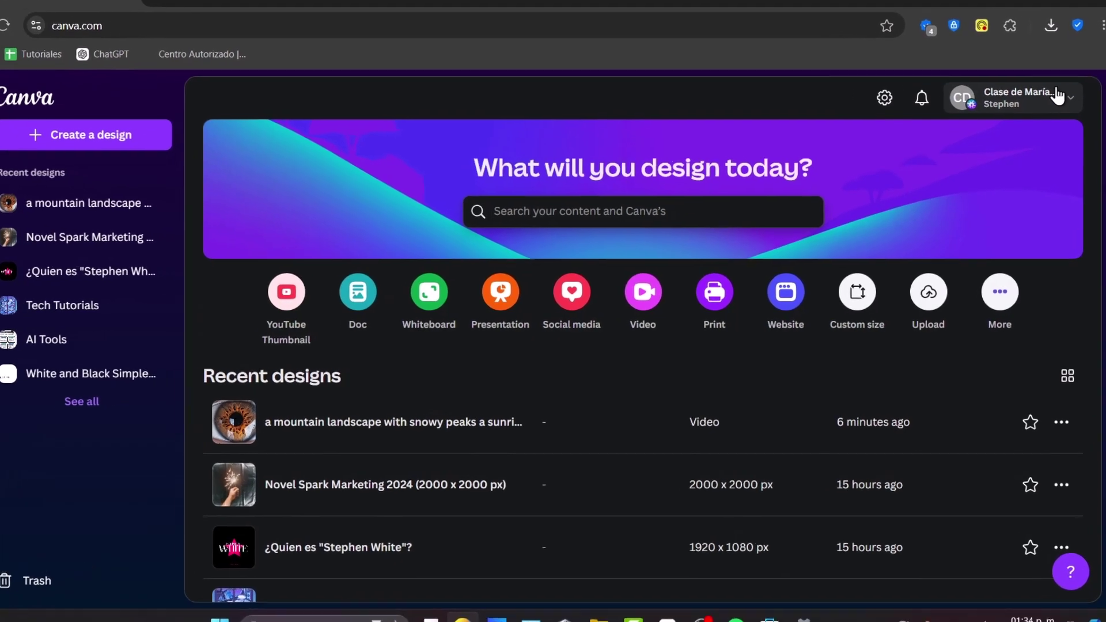
- Create a blank Video (1080p) design at 1920 × 1080 px
{"action": "left_click", "coordinate": [1046, 111]}
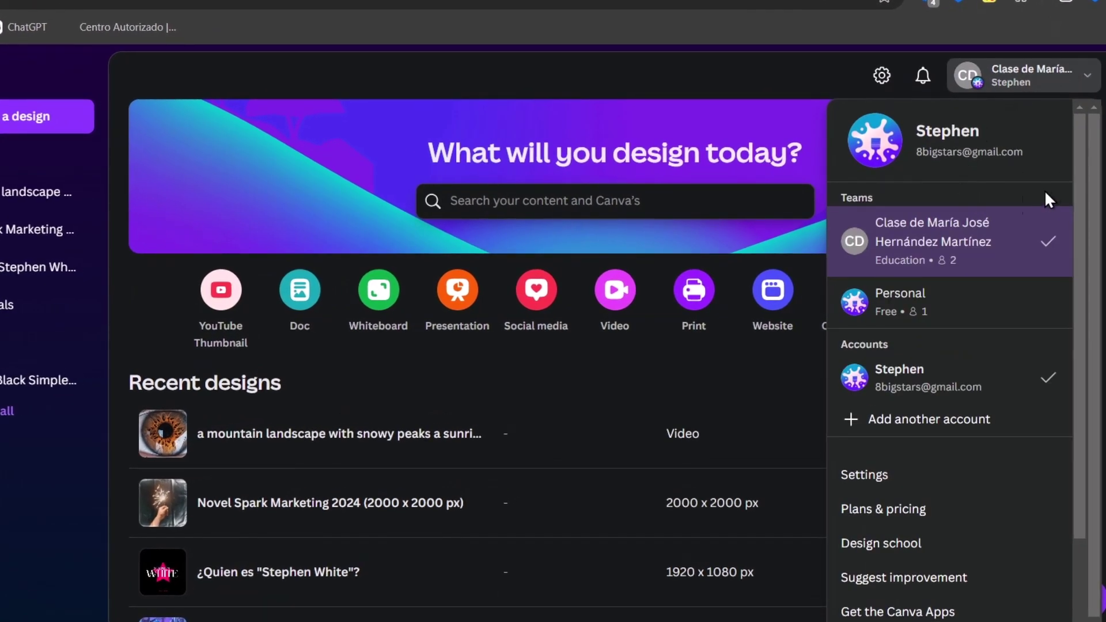
{"action": "left_click", "coordinate": [1076, 94]}
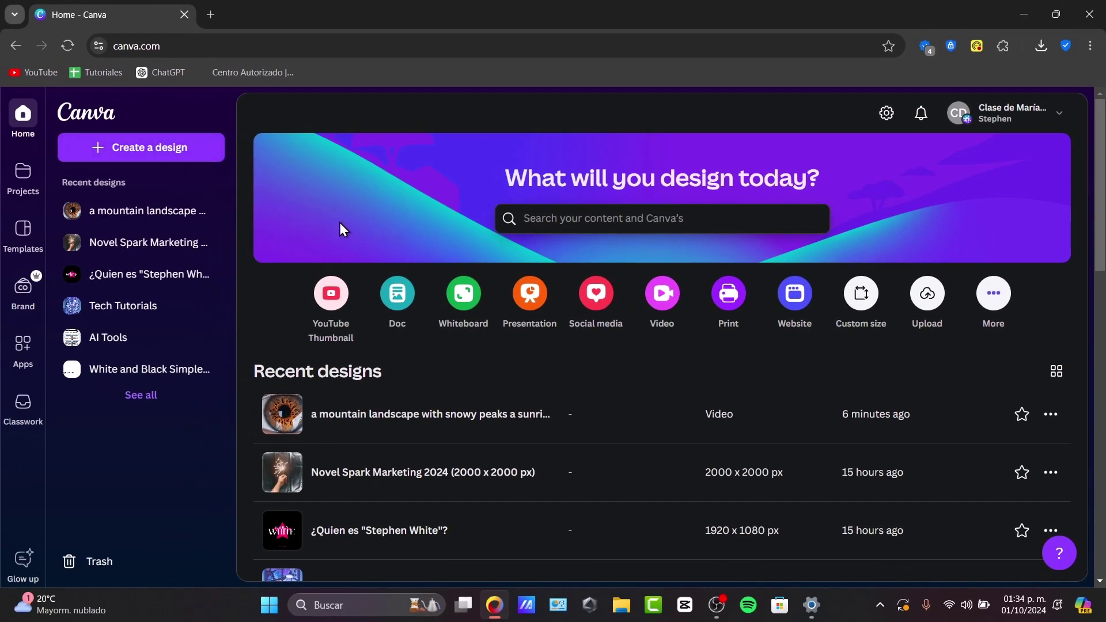
{"action": "left_click", "coordinate": [663, 293]}
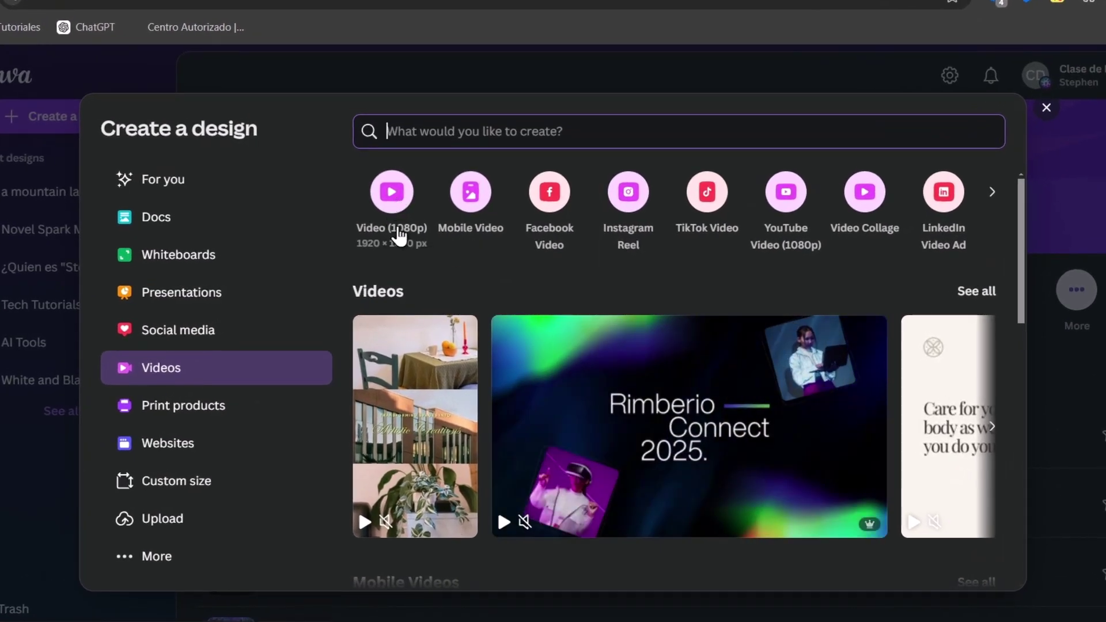
{"action": "left_click", "coordinate": [396, 196]}
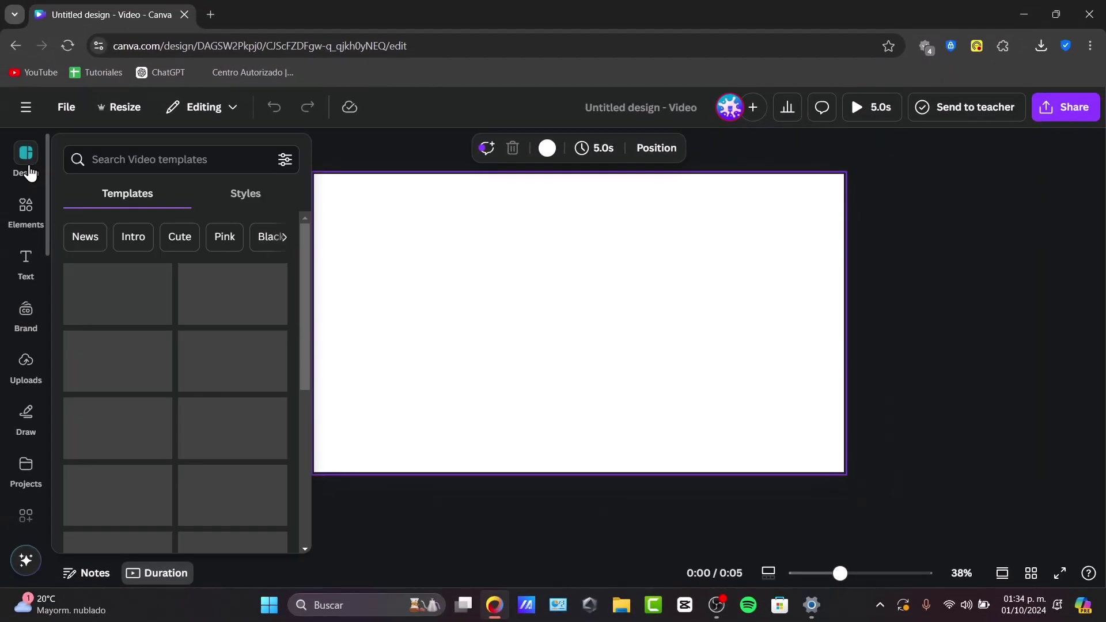
- Look through the Elements, Text, Brand, Uploads, Draw and Projects tools and scrub along the first page of the timeline
{"action": "left_click", "coordinate": [26, 204]}
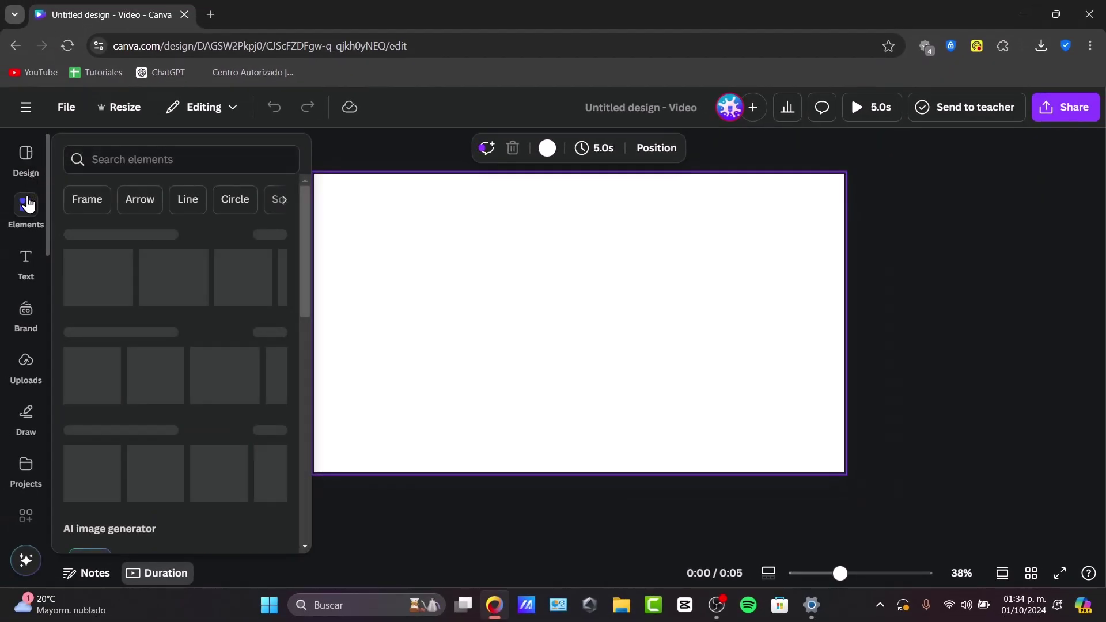
{"action": "left_click", "coordinate": [25, 260]}
{"action": "left_click", "coordinate": [25, 315]}
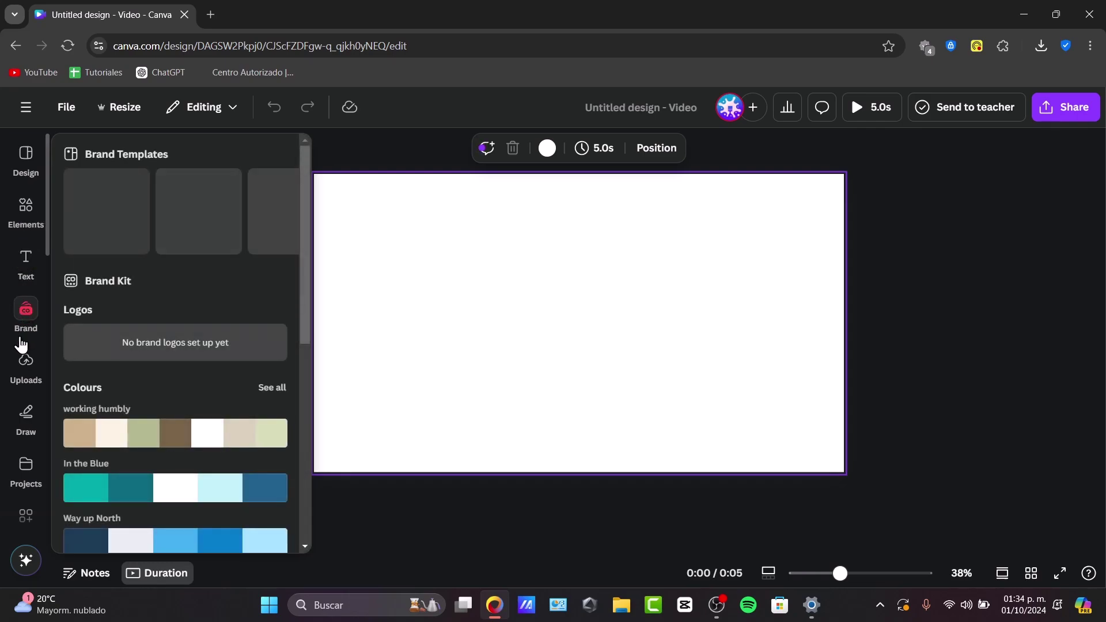
{"action": "left_click", "coordinate": [26, 364]}
{"action": "left_click", "coordinate": [19, 429]}
{"action": "left_click", "coordinate": [20, 464]}
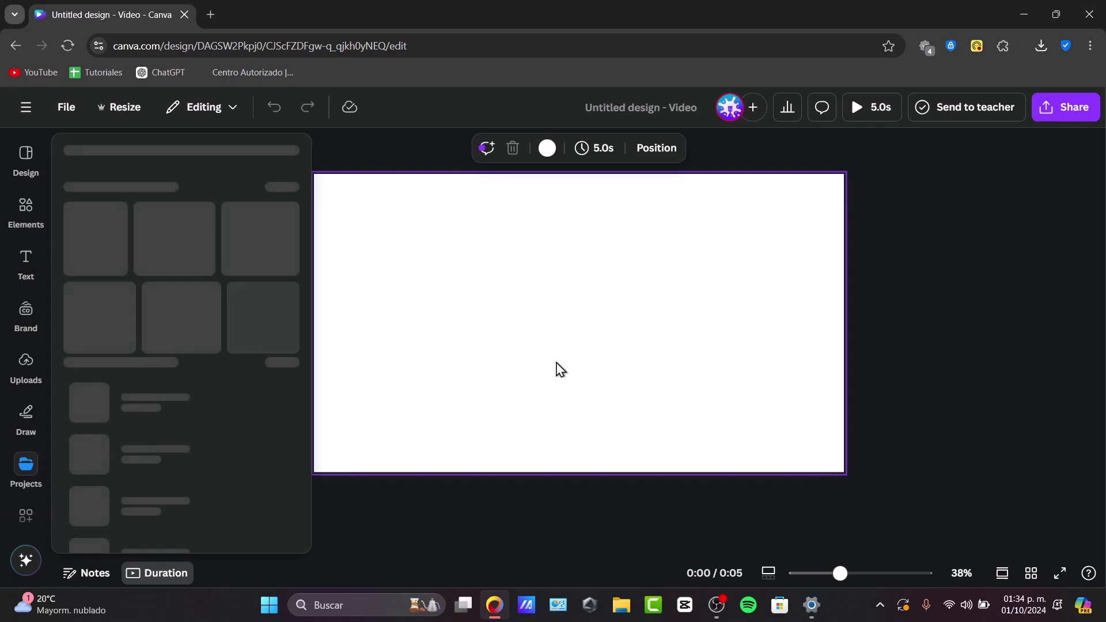
{"action": "left_click", "coordinate": [559, 369]}
{"action": "left_click", "coordinate": [24, 256]}
{"action": "left_click", "coordinate": [23, 309]}
{"action": "left_click", "coordinate": [23, 369]}
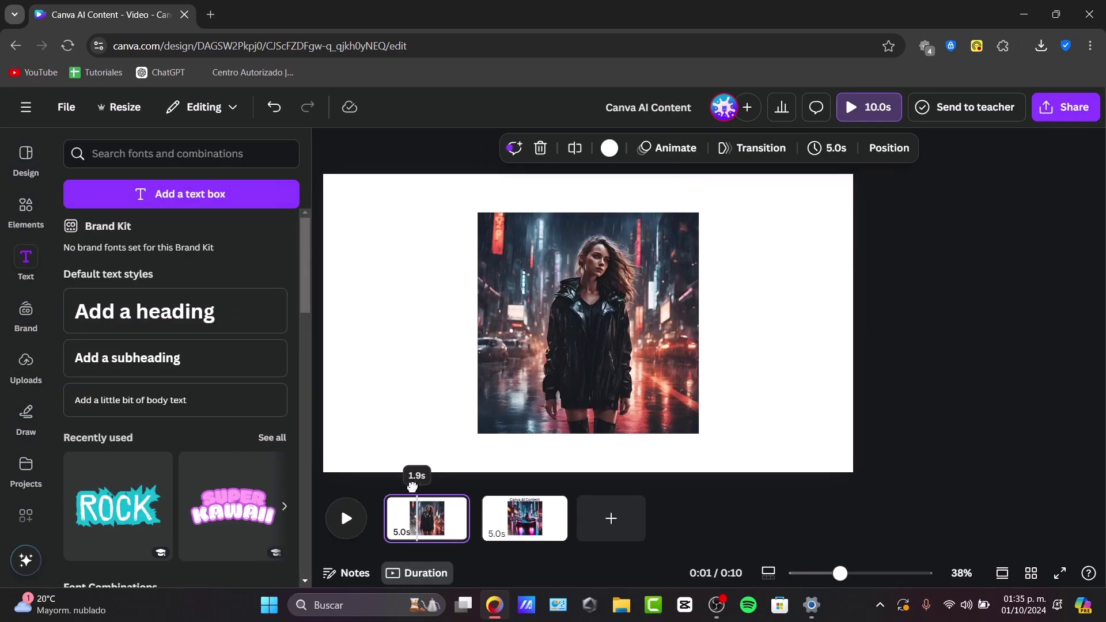
{"action": "left_click_drag", "start_coordinate": [413, 487], "coordinate": [439, 512]}
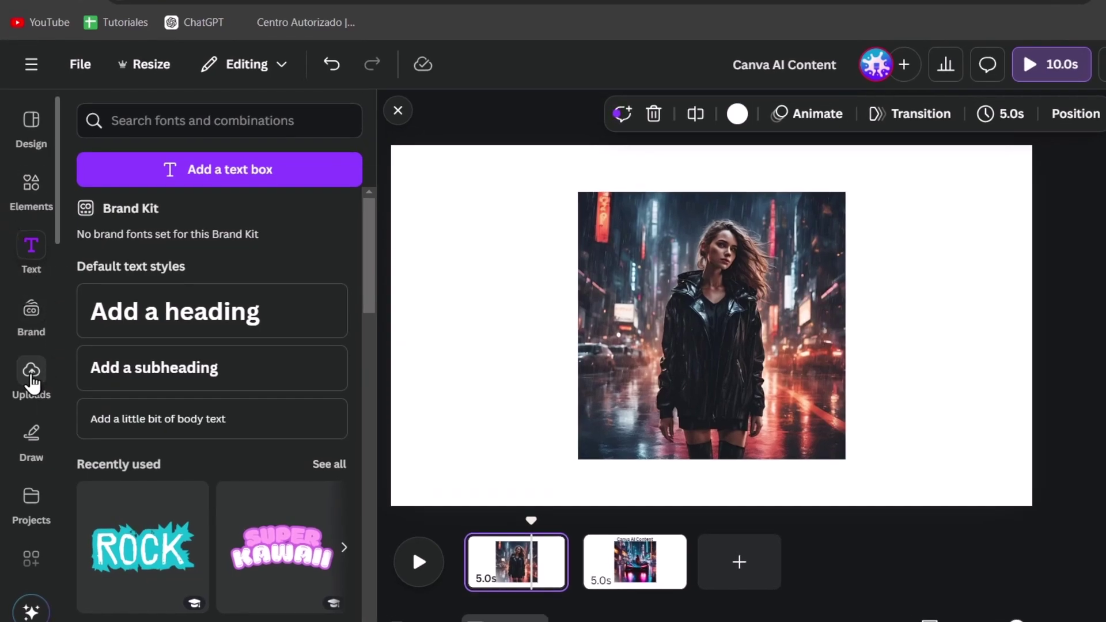
- Start a self-recording from the uploads and always allow the site to use the camera and microphone
{"action": "left_click", "coordinate": [31, 375]}
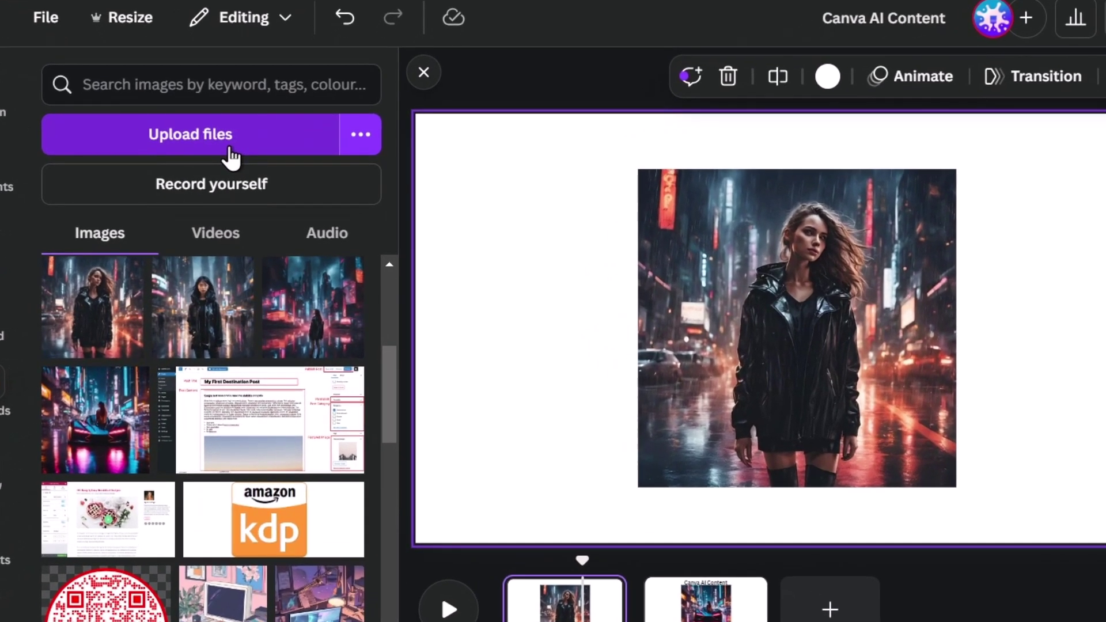
{"action": "left_click", "coordinate": [244, 193]}
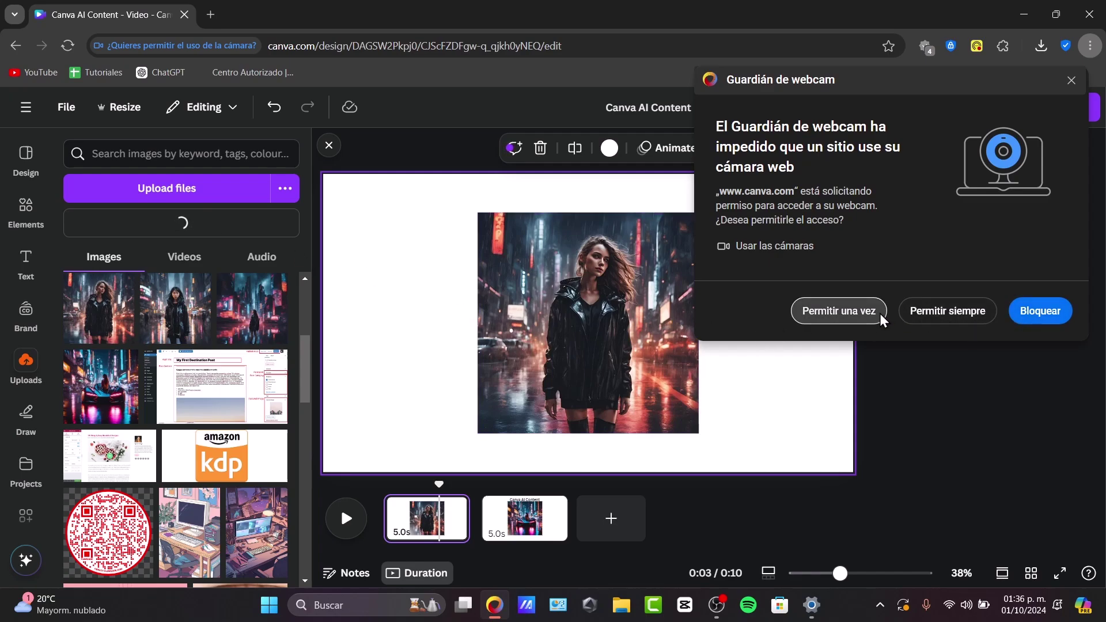
{"action": "left_click", "coordinate": [947, 311]}
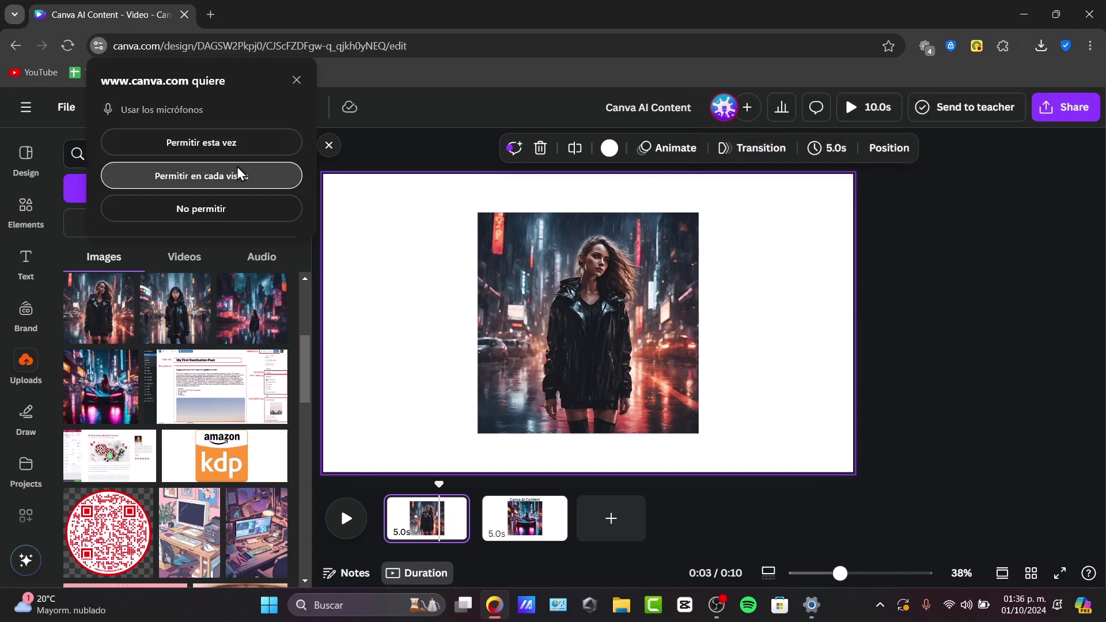
{"action": "left_click", "coordinate": [211, 178]}
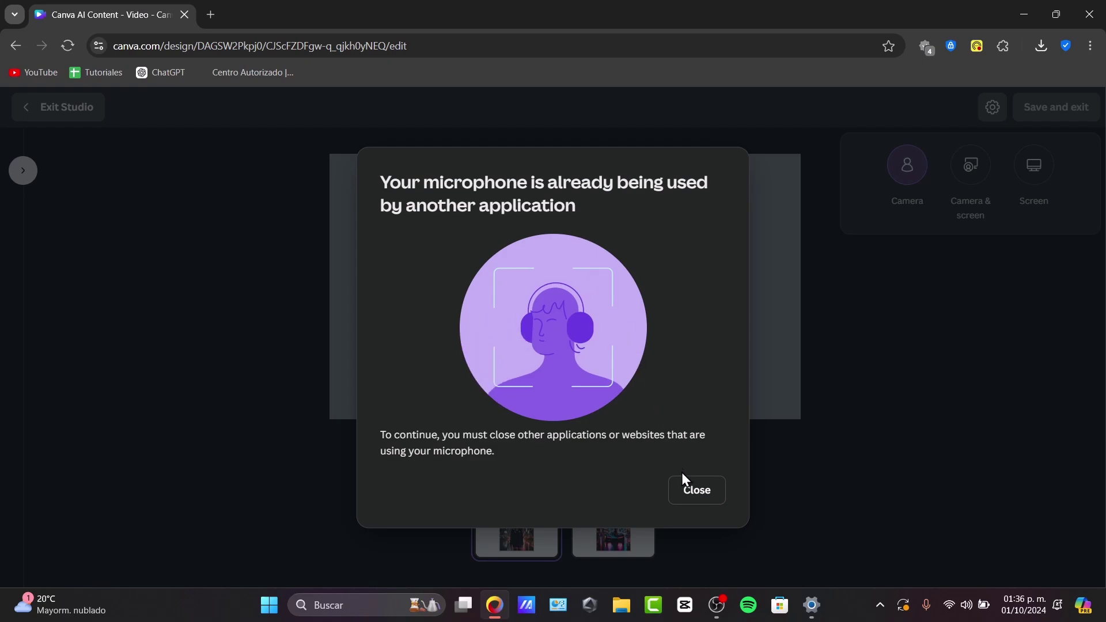
- Switch to OBS to check the audio inputs, return to Canva and dismiss the microphone notice
{"action": "left_click", "coordinate": [718, 611]}
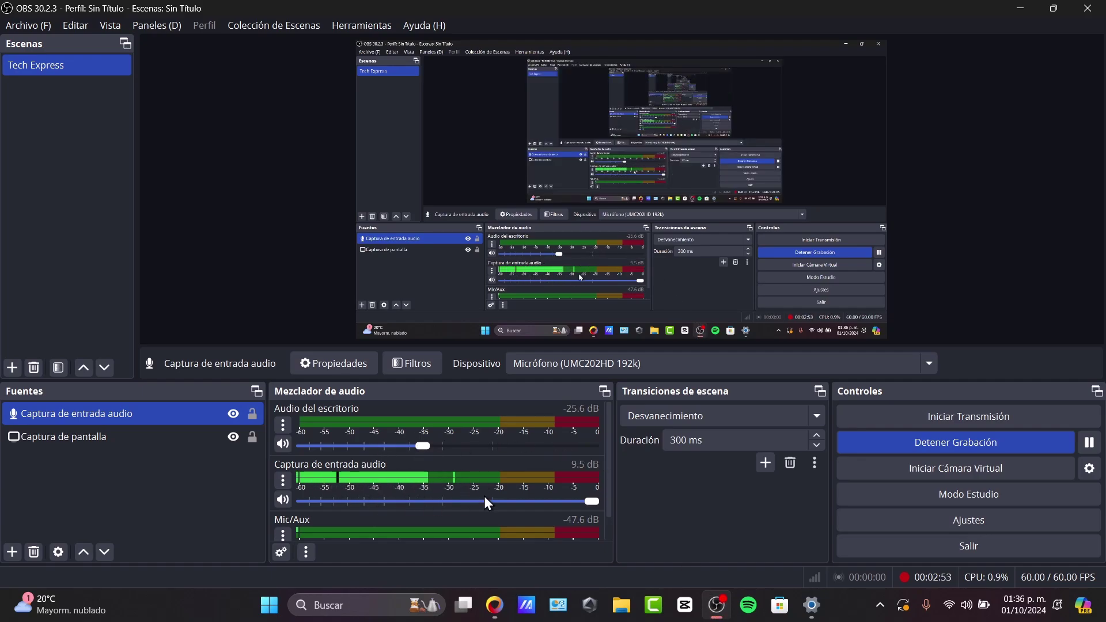
{"action": "left_click", "coordinate": [494, 605]}
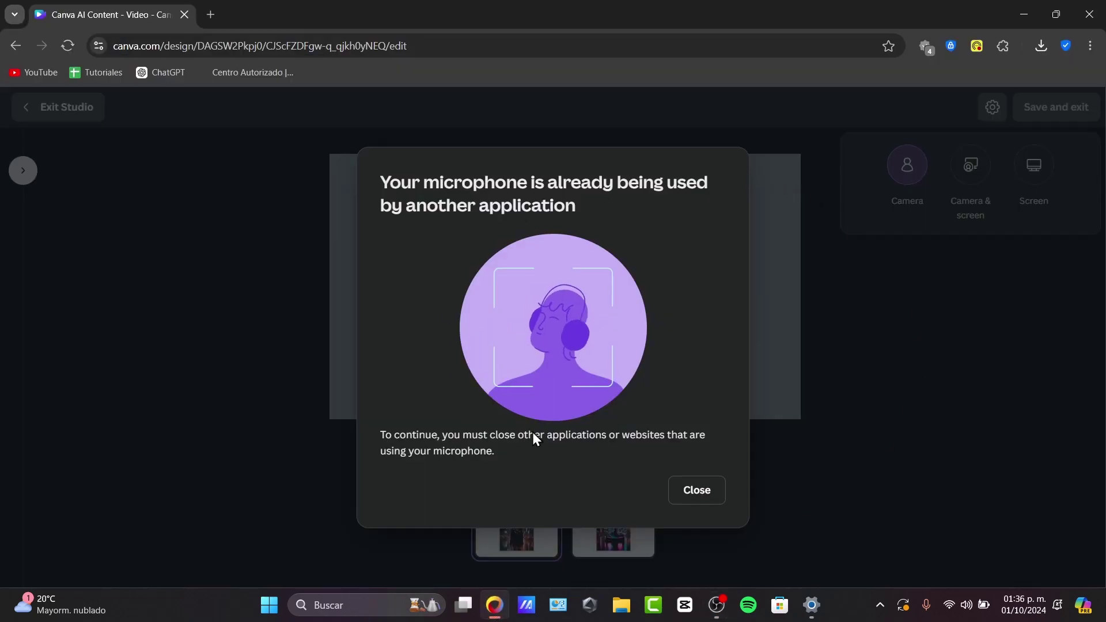
{"action": "left_click", "coordinate": [698, 490]}
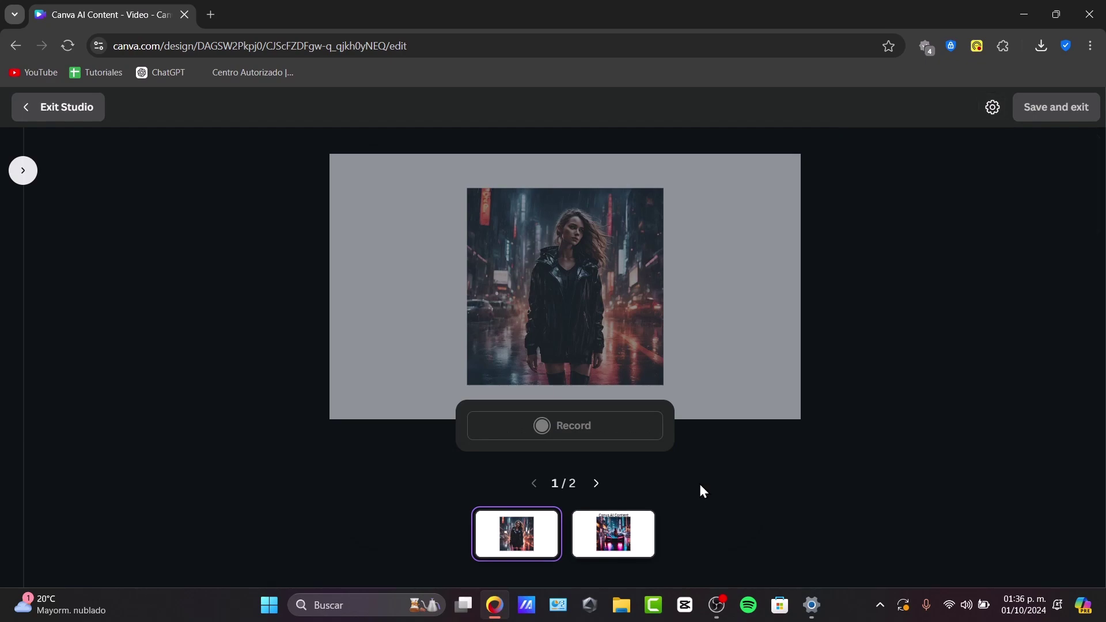
- Try the Camera & screen recording source, cancel the screen-sharing request and close the recording options
{"action": "left_click", "coordinate": [990, 111]}
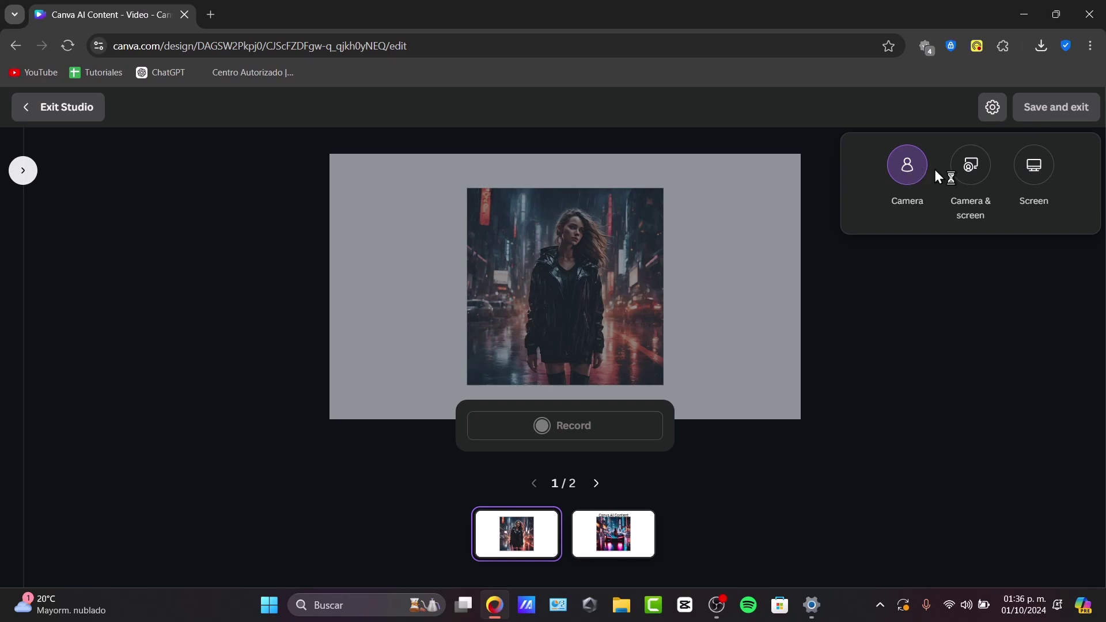
{"action": "left_click", "coordinate": [969, 182]}
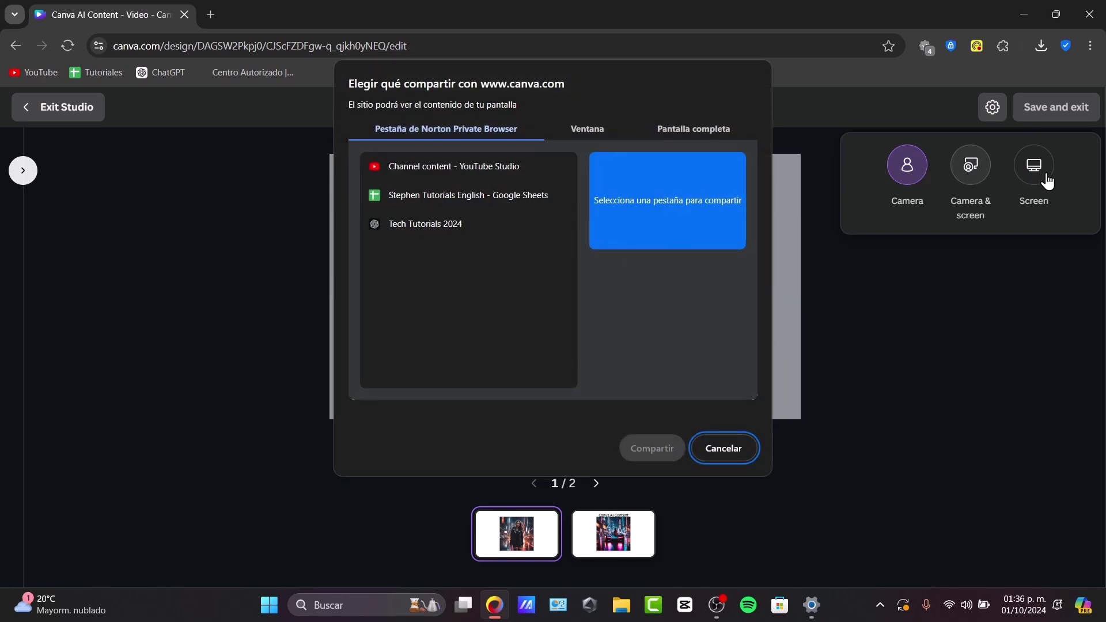
{"action": "left_click", "coordinate": [710, 457]}
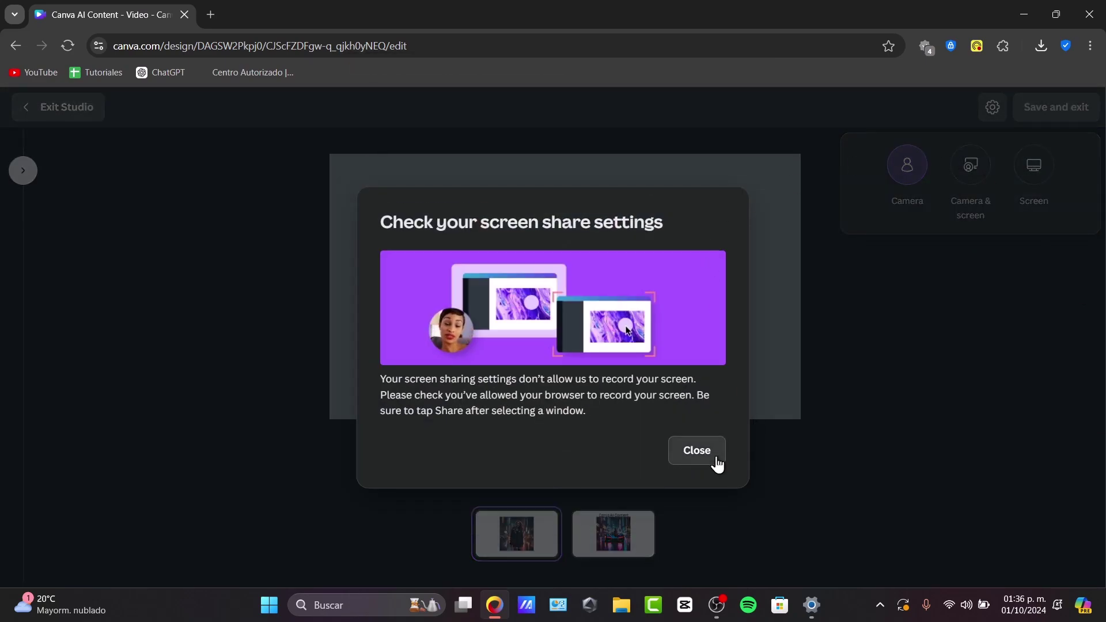
{"action": "left_click", "coordinate": [717, 465]}
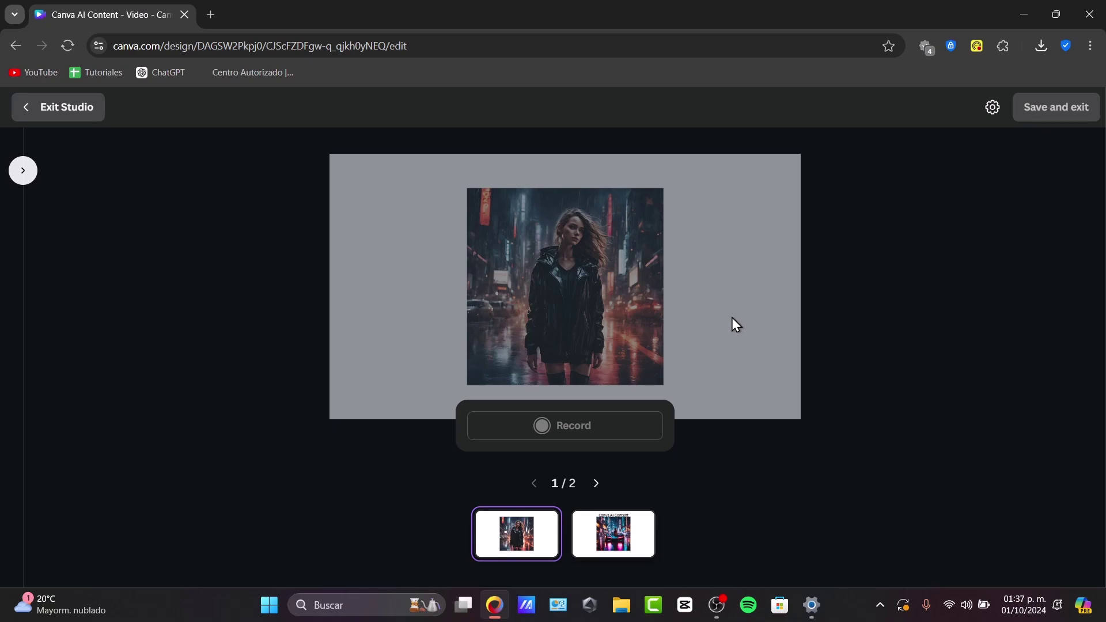
{"action": "key", "text": "Escape"}
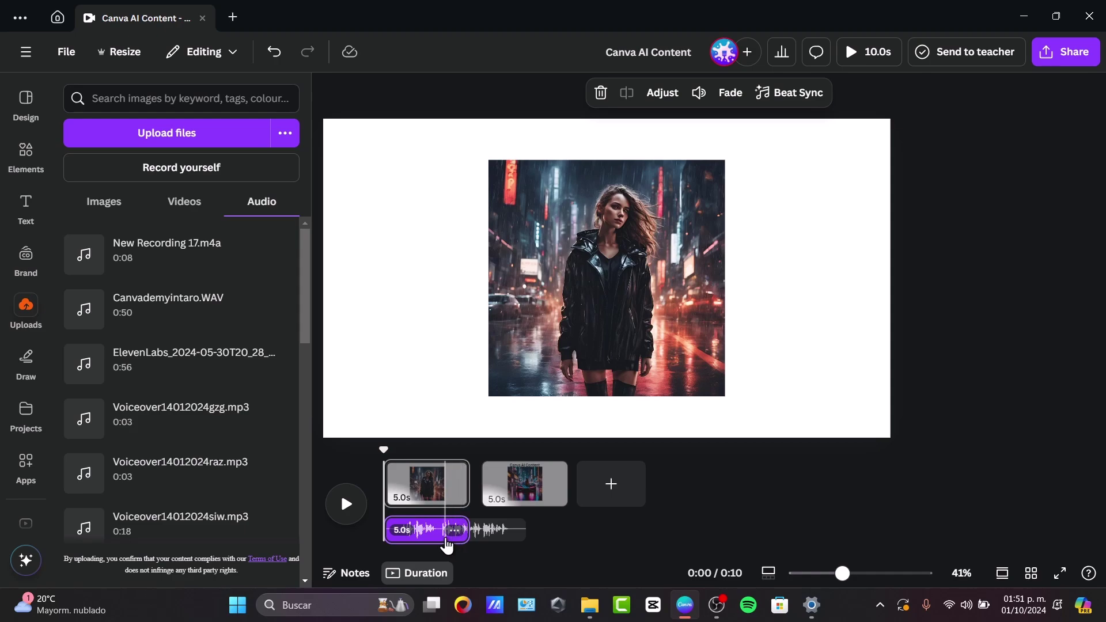
- Adjust the voice track under the first page to play a later part of the recording and extend its end past the page
{"action": "left_click", "coordinate": [444, 530]}
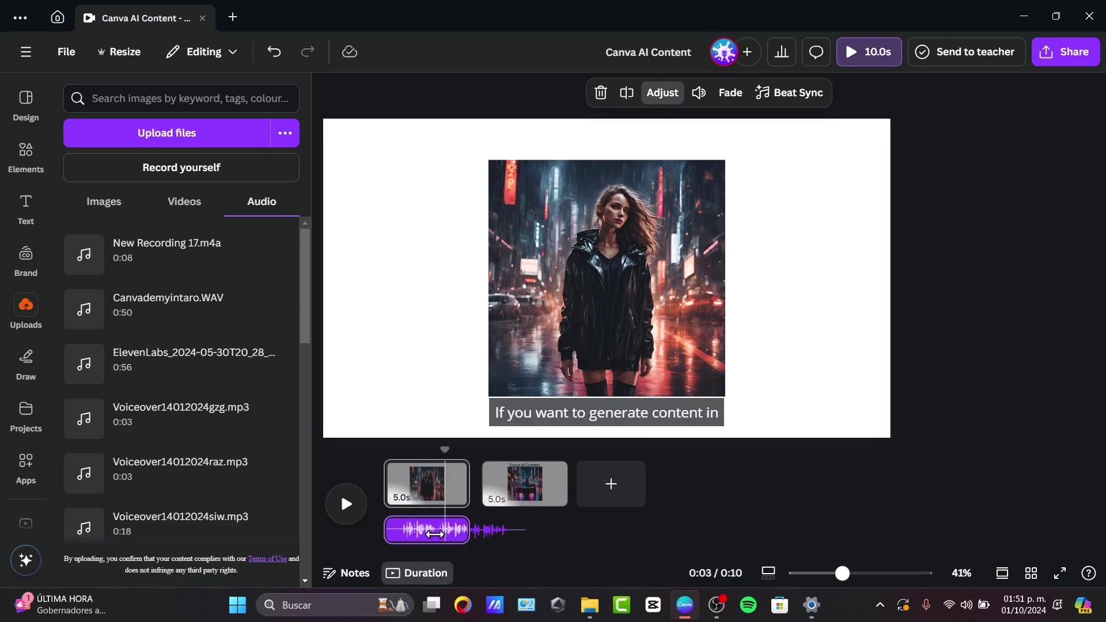
{"action": "left_click_drag", "start_coordinate": [439, 535], "coordinate": [386, 546]}
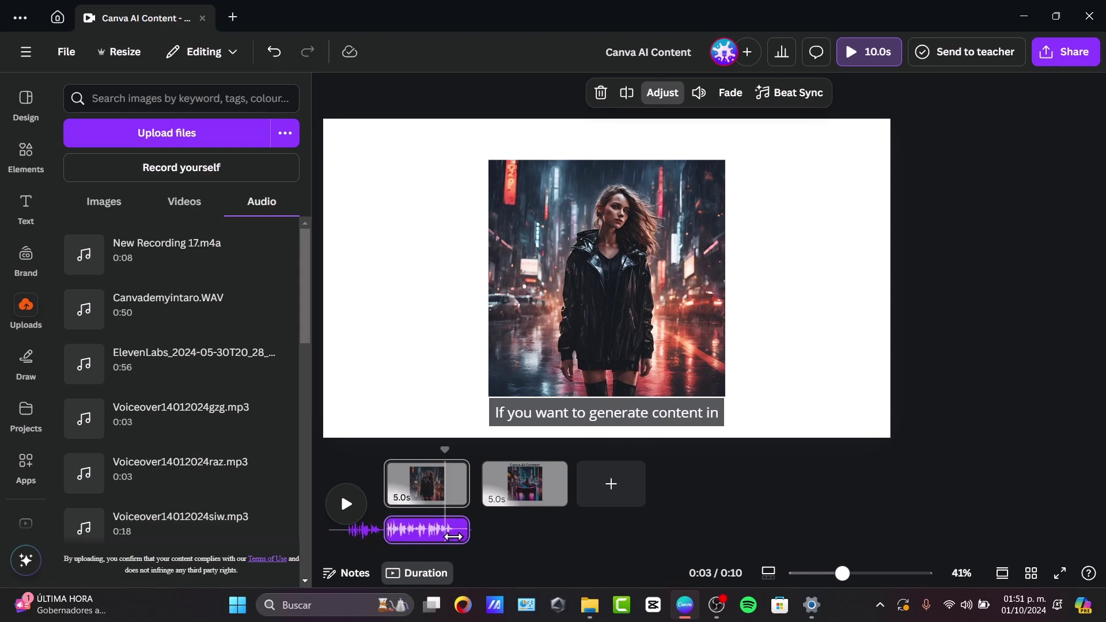
{"action": "left_click_drag", "start_coordinate": [476, 538], "coordinate": [519, 536]}
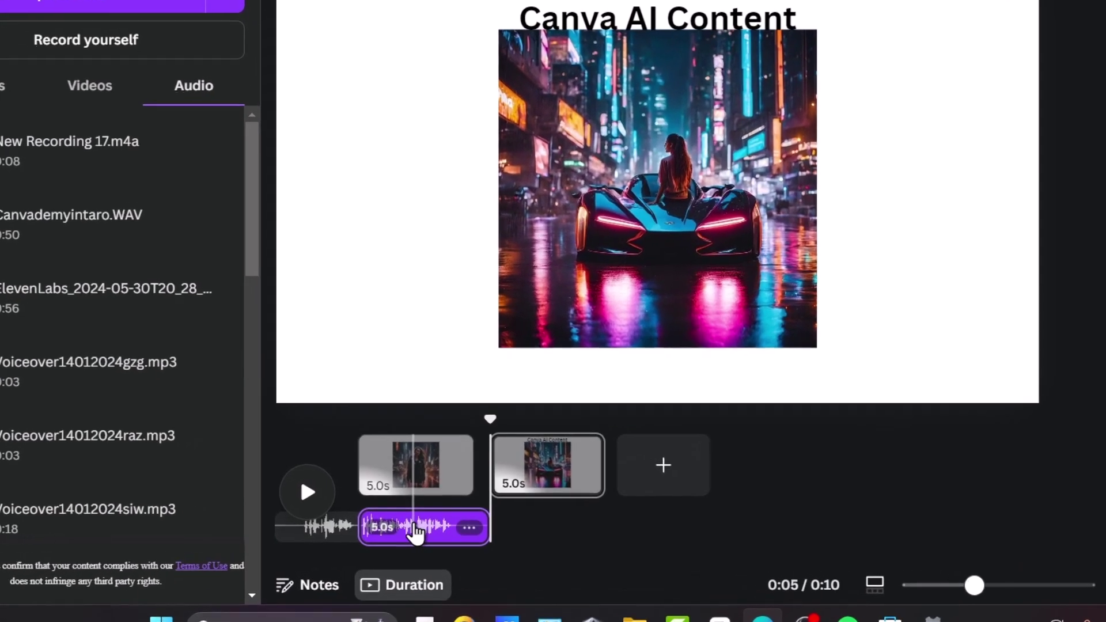
{"action": "left_click", "coordinate": [411, 522]}
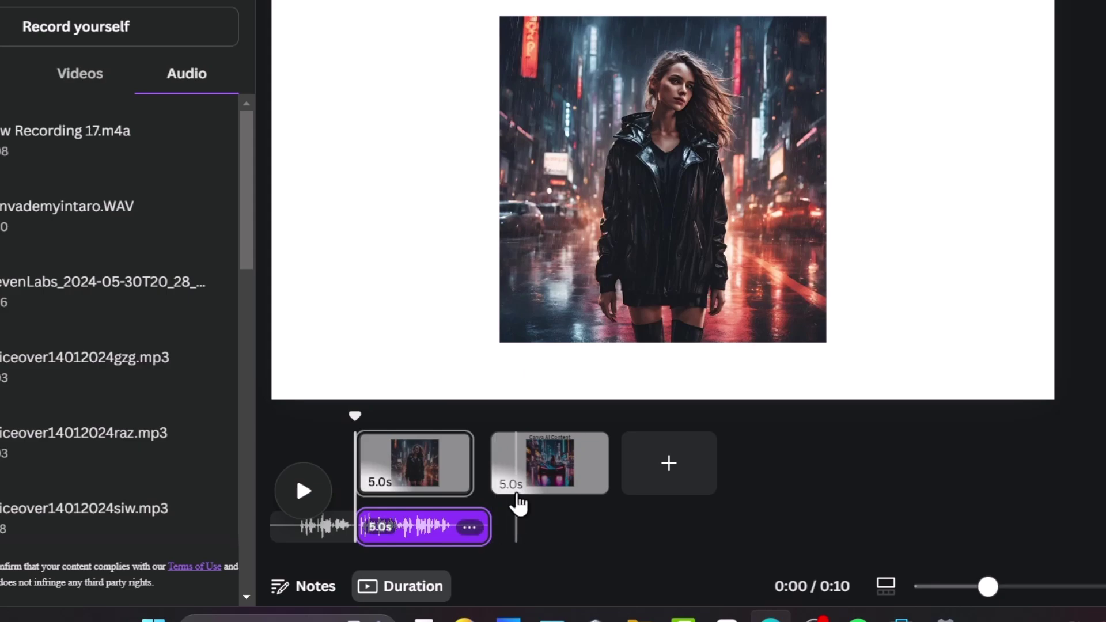
- Shorten both pages to 3.0 seconds each, add a Flow transition between them and preview it
{"action": "left_click_drag", "start_coordinate": [463, 477], "coordinate": [422, 478]}
{"action": "left_click_drag", "start_coordinate": [554, 470], "coordinate": [506, 476]}
{"action": "left_click", "coordinate": [445, 483]}
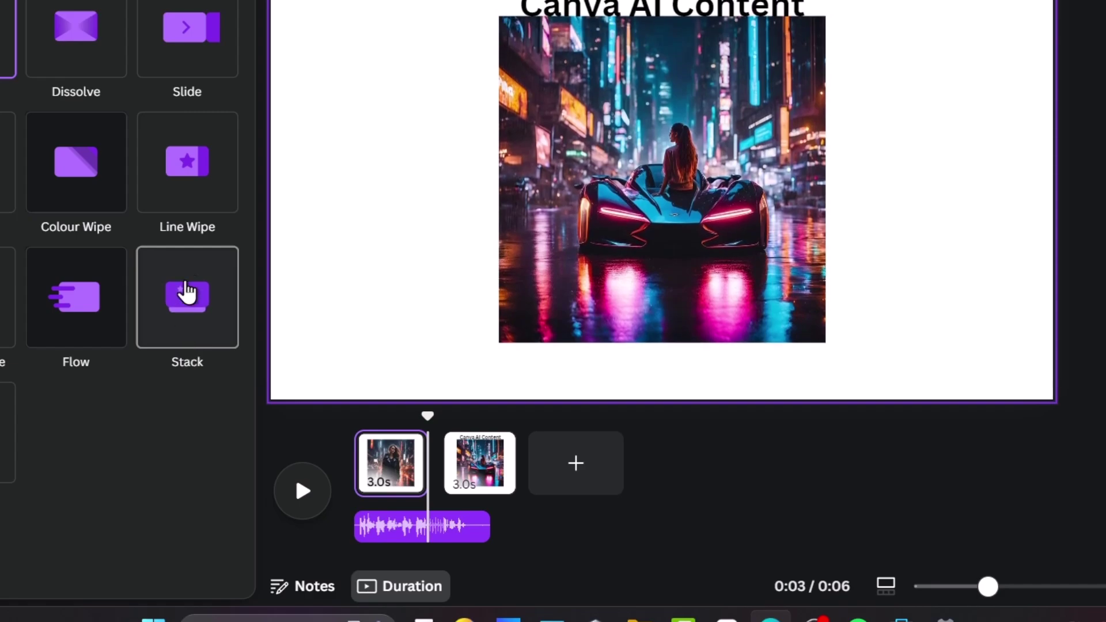
{"action": "left_click", "coordinate": [102, 312]}
{"action": "left_click_drag", "start_coordinate": [463, 415], "coordinate": [314, 432]}
{"action": "left_click", "coordinate": [292, 511]}
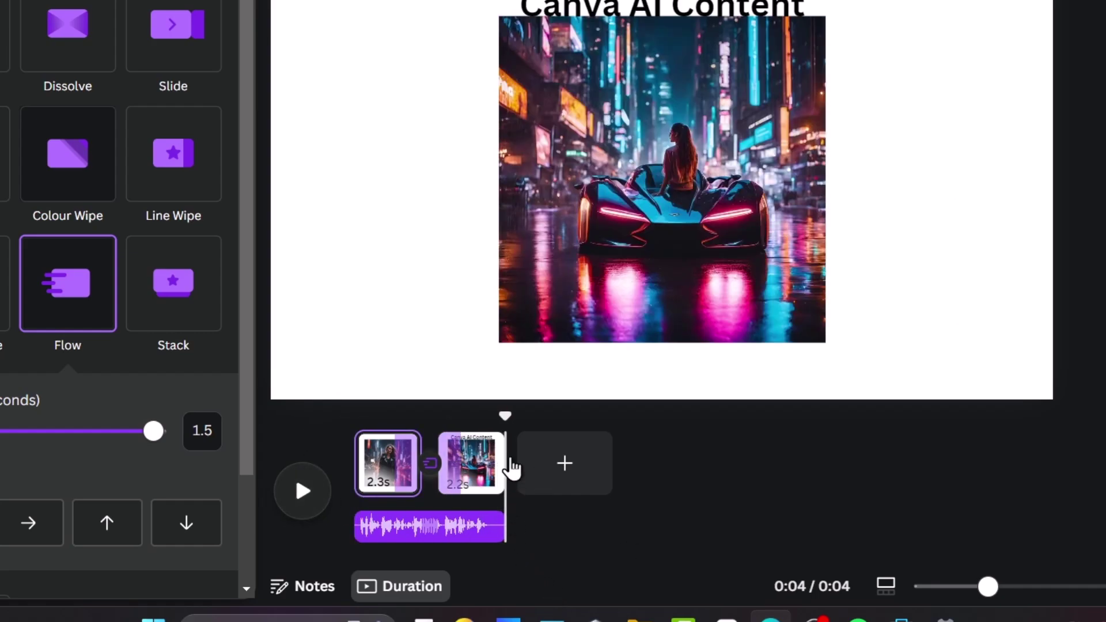
{"action": "left_click_drag", "start_coordinate": [506, 411], "coordinate": [438, 415]}
- Examine the Fade and Beat Sync options of the voice track
{"action": "left_click", "coordinate": [444, 529]}
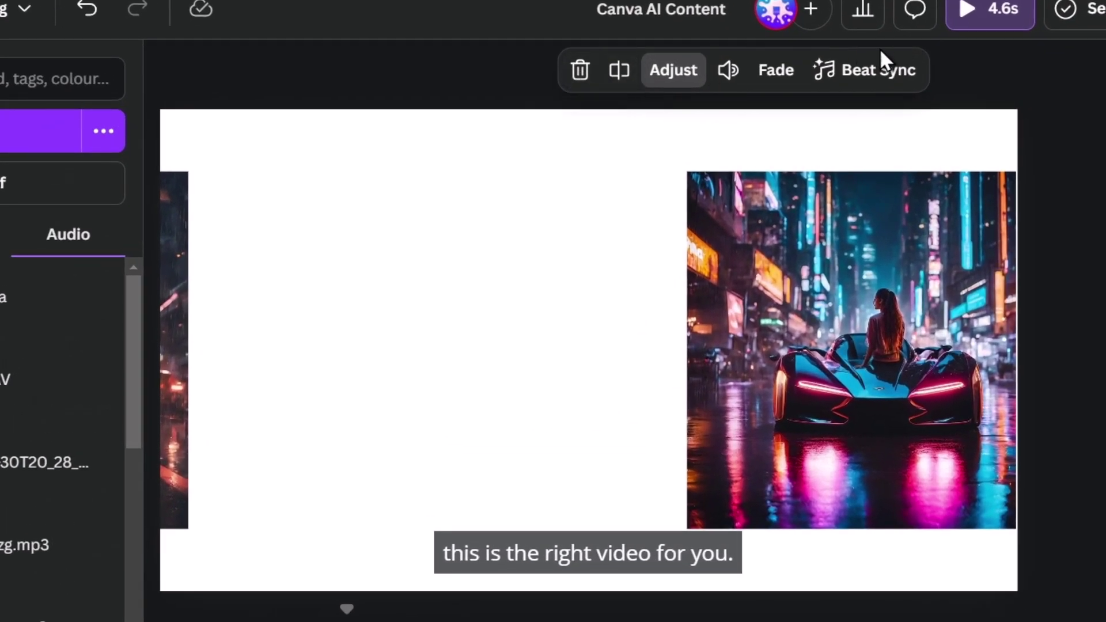
{"action": "left_click", "coordinate": [776, 72]}
{"action": "left_click", "coordinate": [854, 71]}
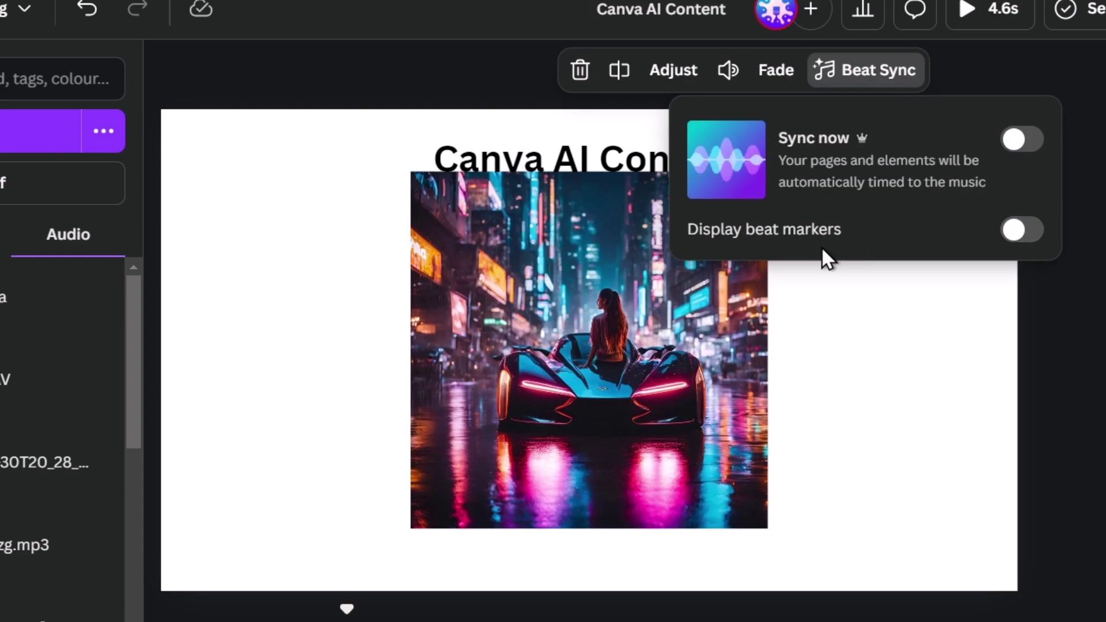
{"action": "left_click", "coordinate": [837, 271]}
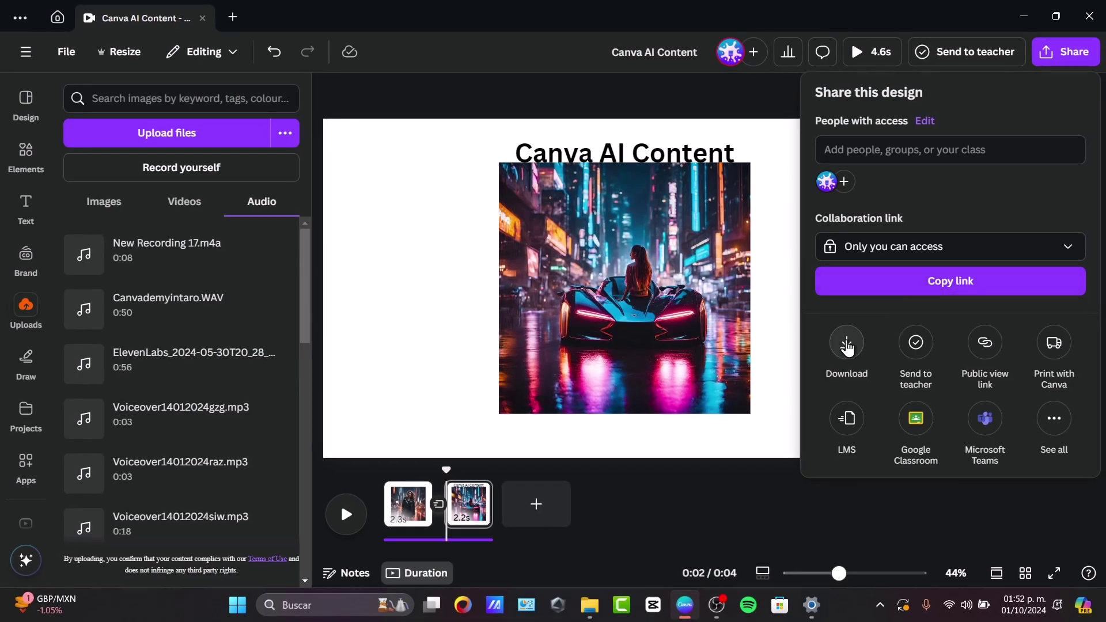
- Set up the design's download as an MP4 video in 1080p (HD) quality with all pages included
{"action": "left_click", "coordinate": [845, 345]}
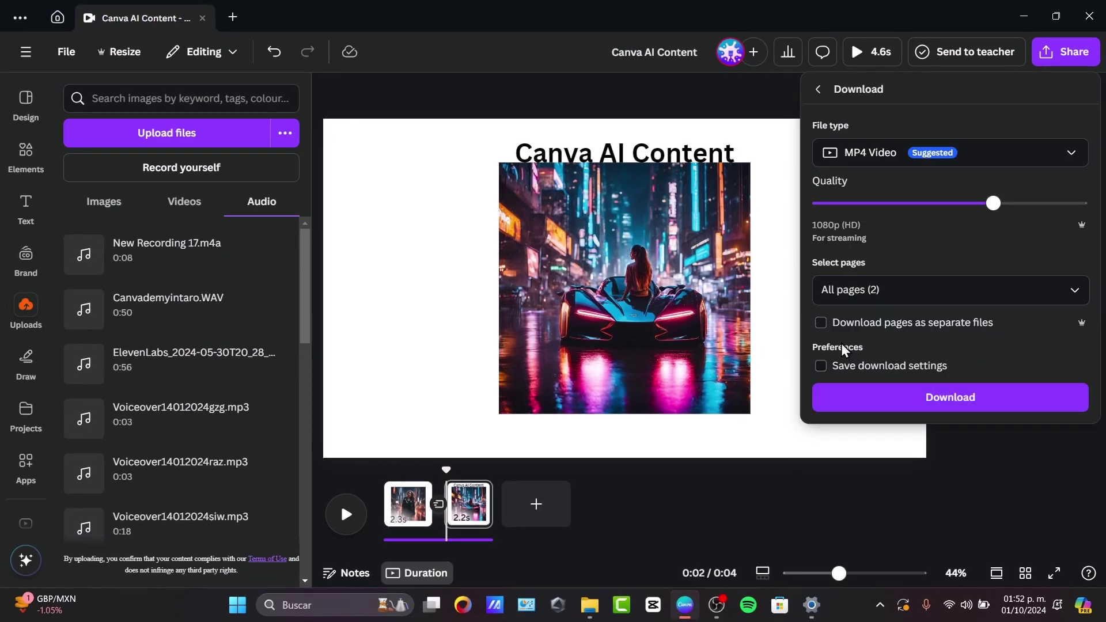
{"action": "left_click", "coordinate": [878, 151]}
{"action": "left_click_drag", "start_coordinate": [993, 203], "coordinate": [1081, 204]}
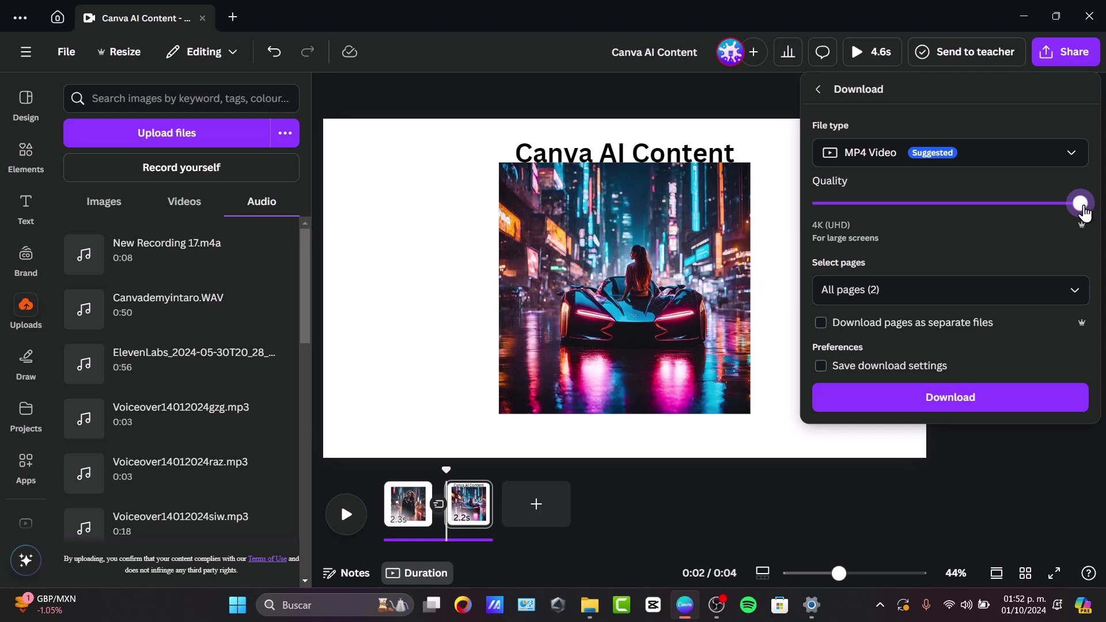
{"action": "left_click_drag", "start_coordinate": [1092, 213], "coordinate": [1031, 219]}
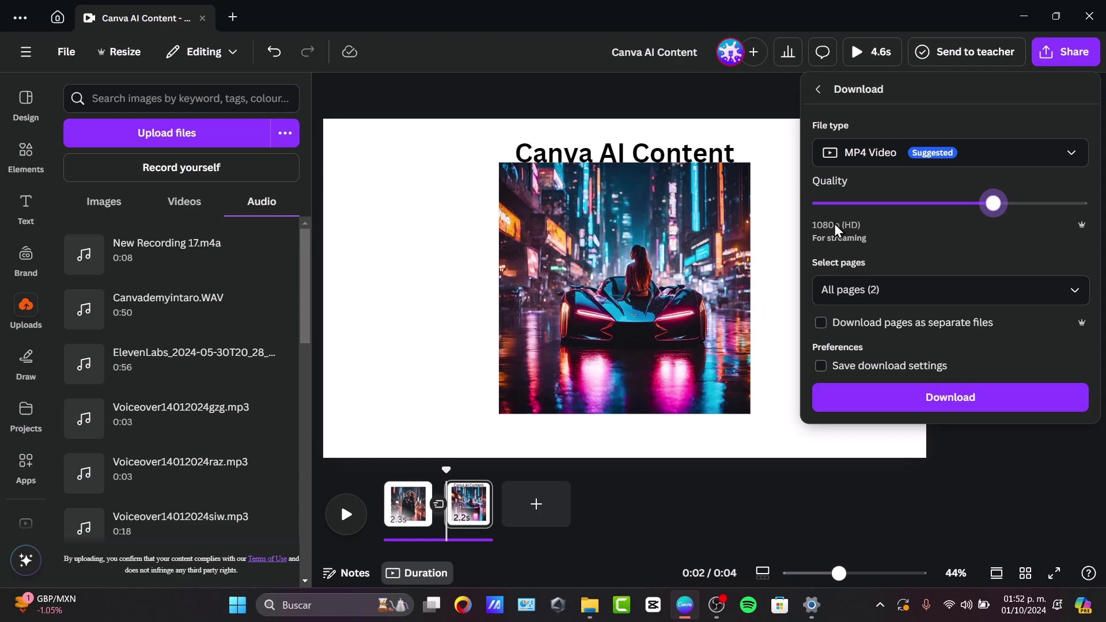
{"action": "left_click", "coordinate": [898, 285]}
{"action": "left_click", "coordinate": [916, 256]}
- Download the video and save it as Canva AI Content in the Descargas folder
{"action": "left_click", "coordinate": [883, 395]}
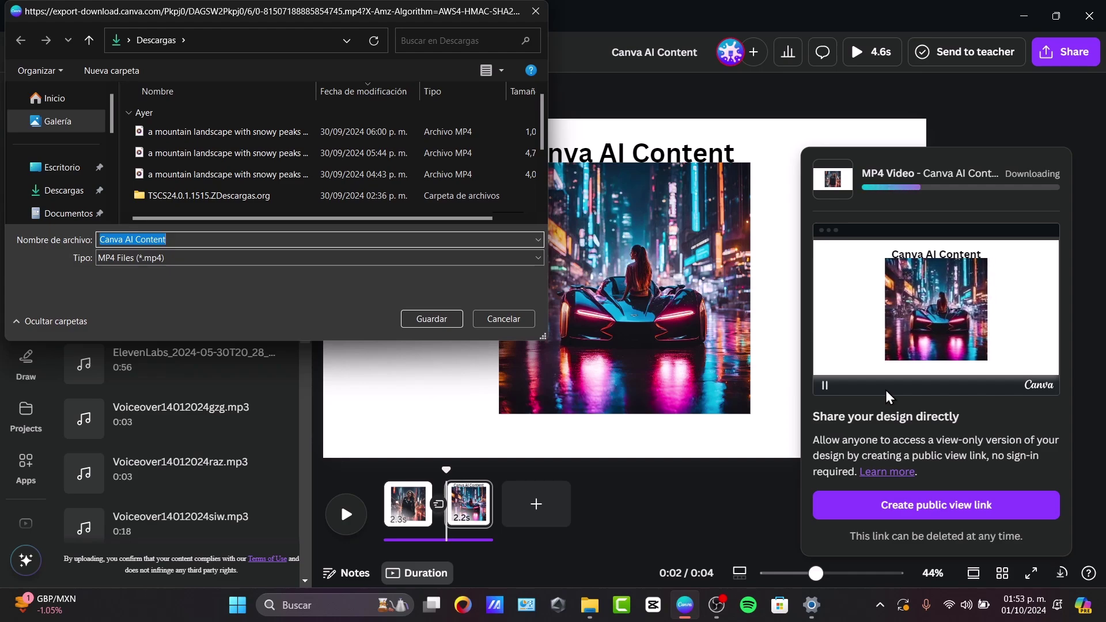
{"action": "left_click", "coordinate": [63, 190]}
{"action": "left_click", "coordinate": [444, 321]}
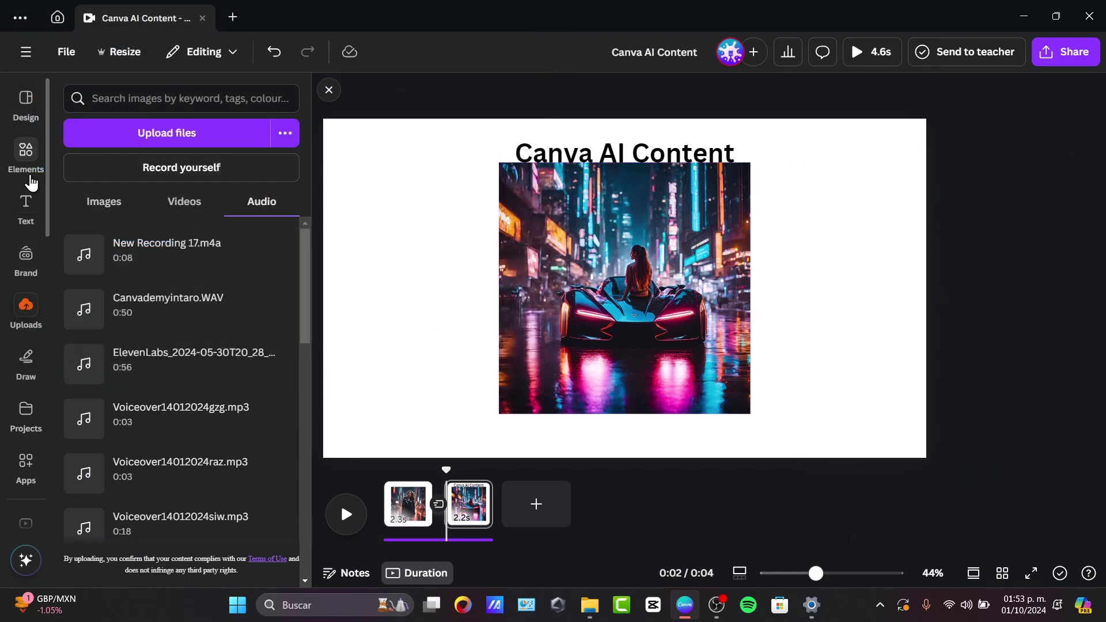
- Search the elements for lo fi, add the Euphoric audio track and align it with the start of the timeline
{"action": "left_click", "coordinate": [26, 157]}
{"action": "left_click", "coordinate": [222, 90]}
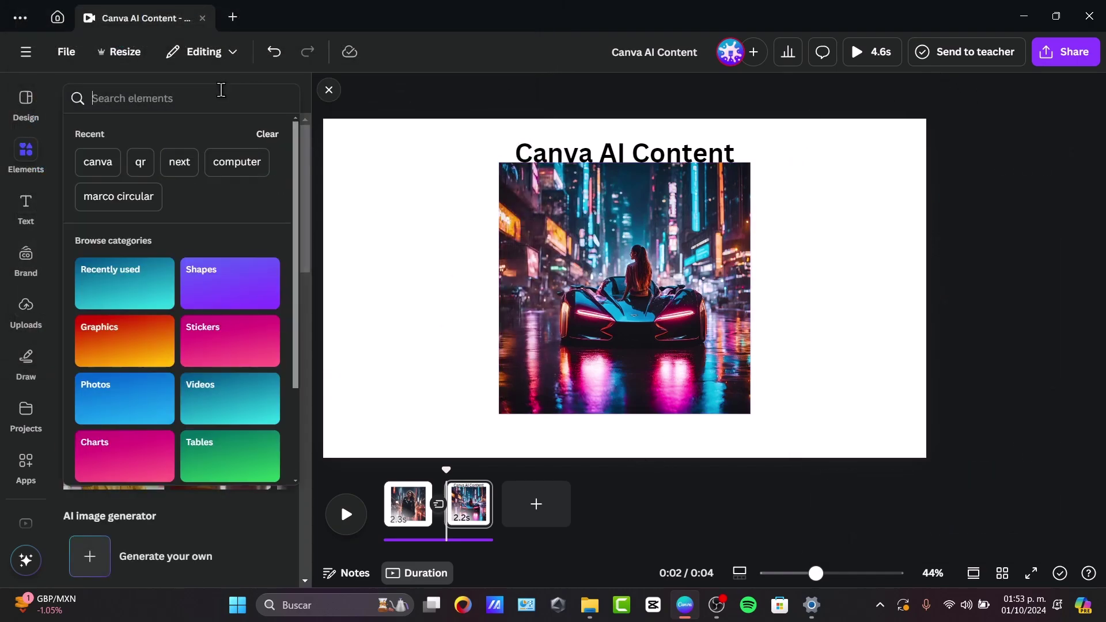
{"action": "type", "text": "lo fi"}
{"action": "key", "text": "Return"}
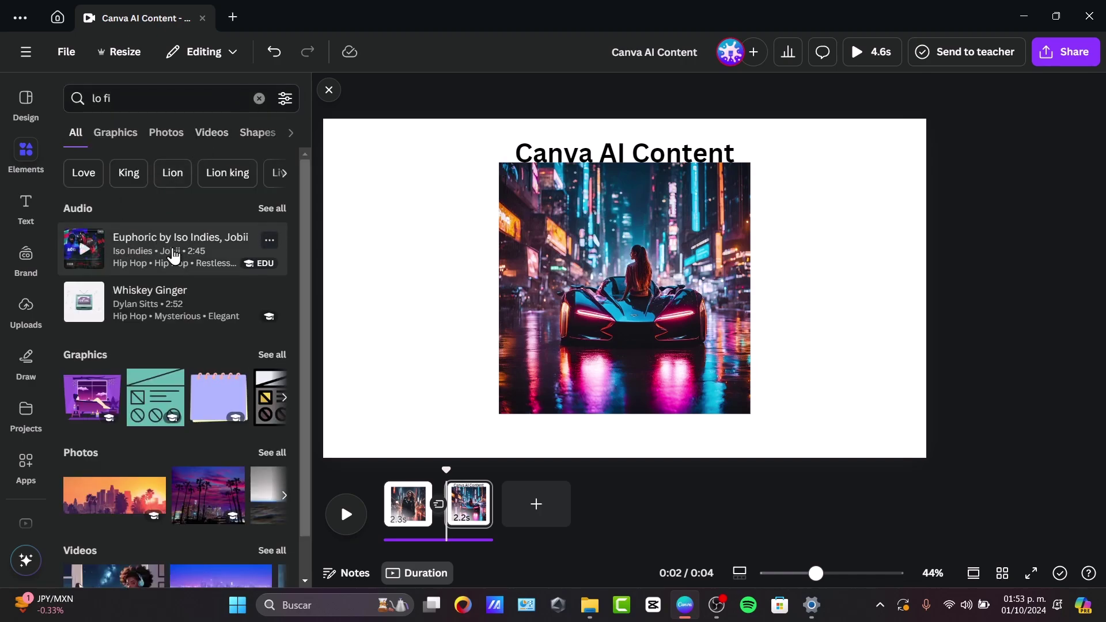
{"action": "left_click", "coordinate": [161, 250]}
{"action": "left_click_drag", "start_coordinate": [487, 527], "coordinate": [385, 531]}
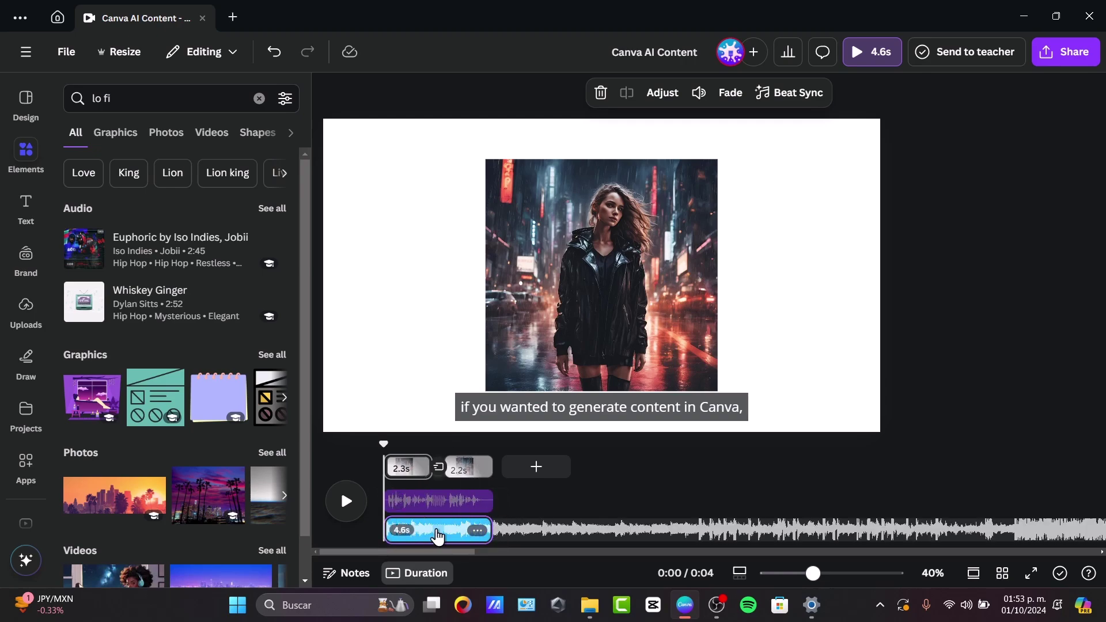
- Lower the volume of the Euphoric music track beneath the voice track
{"action": "left_click", "coordinate": [442, 530]}
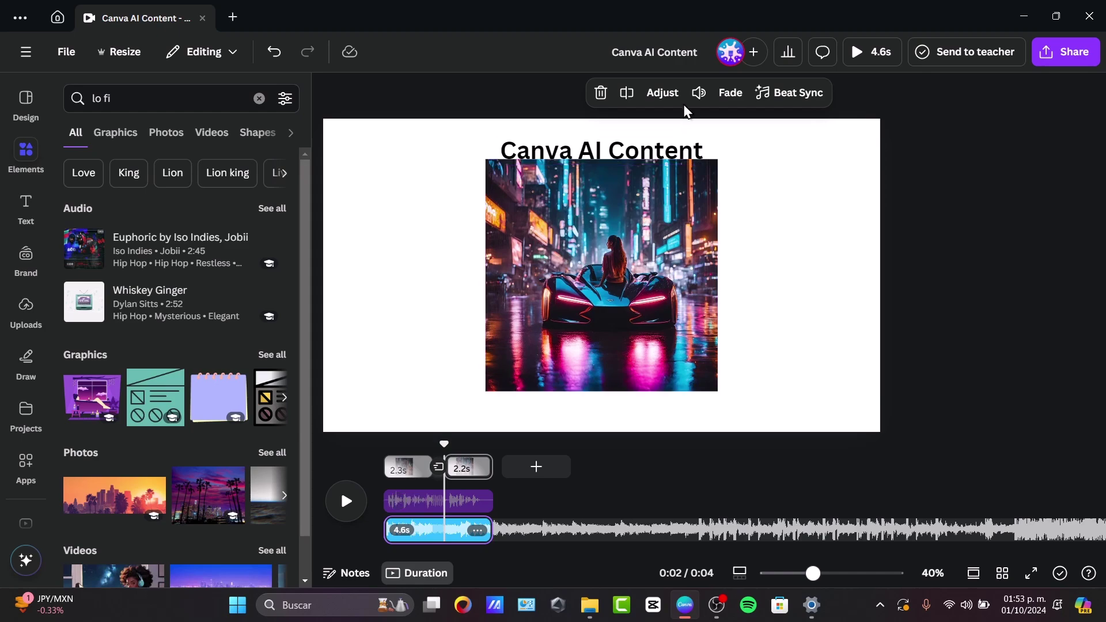
{"action": "left_click", "coordinate": [698, 93]}
{"action": "left_click_drag", "start_coordinate": [633, 178], "coordinate": [587, 178]}
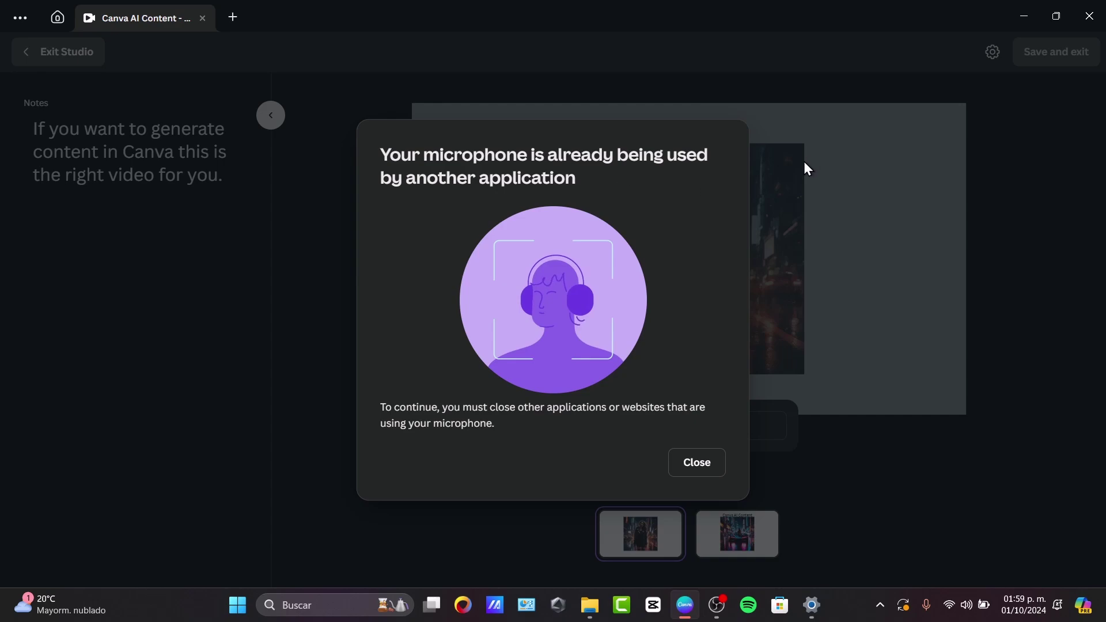
- Exit the recording studio, check the audio mixer in OBS and return to Canva
{"action": "left_click", "coordinate": [720, 462]}
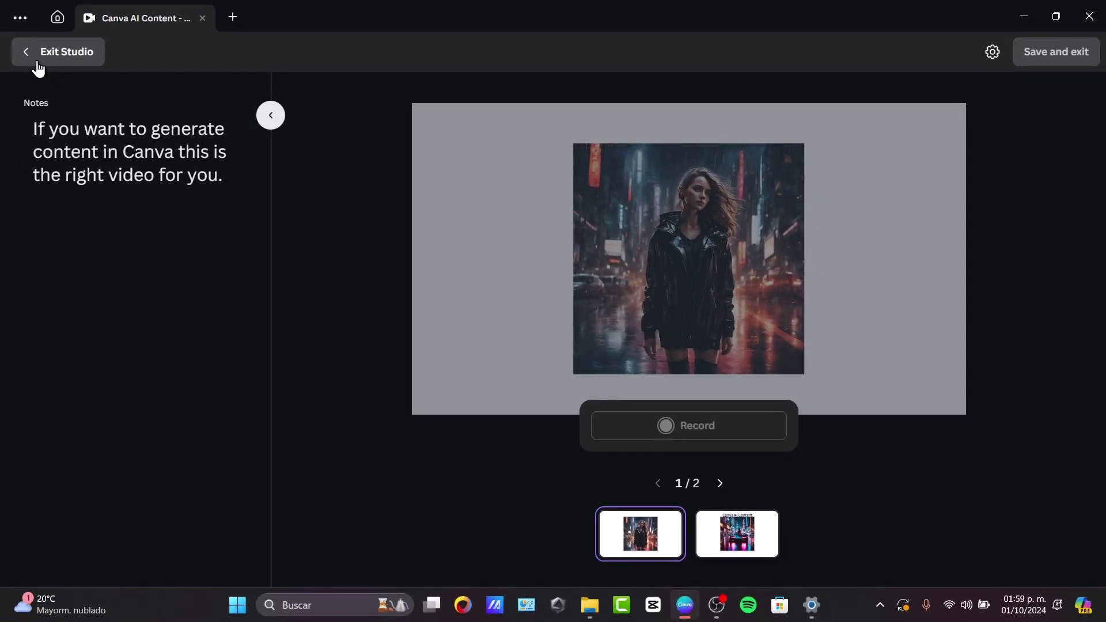
{"action": "left_click", "coordinate": [36, 57]}
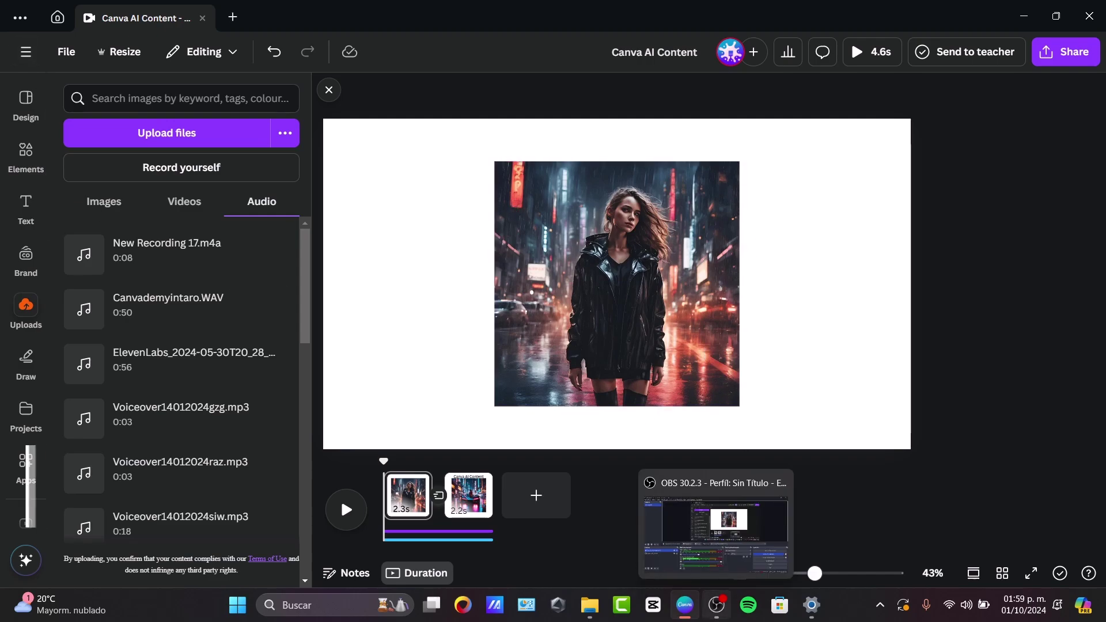
{"action": "left_click", "coordinate": [716, 604]}
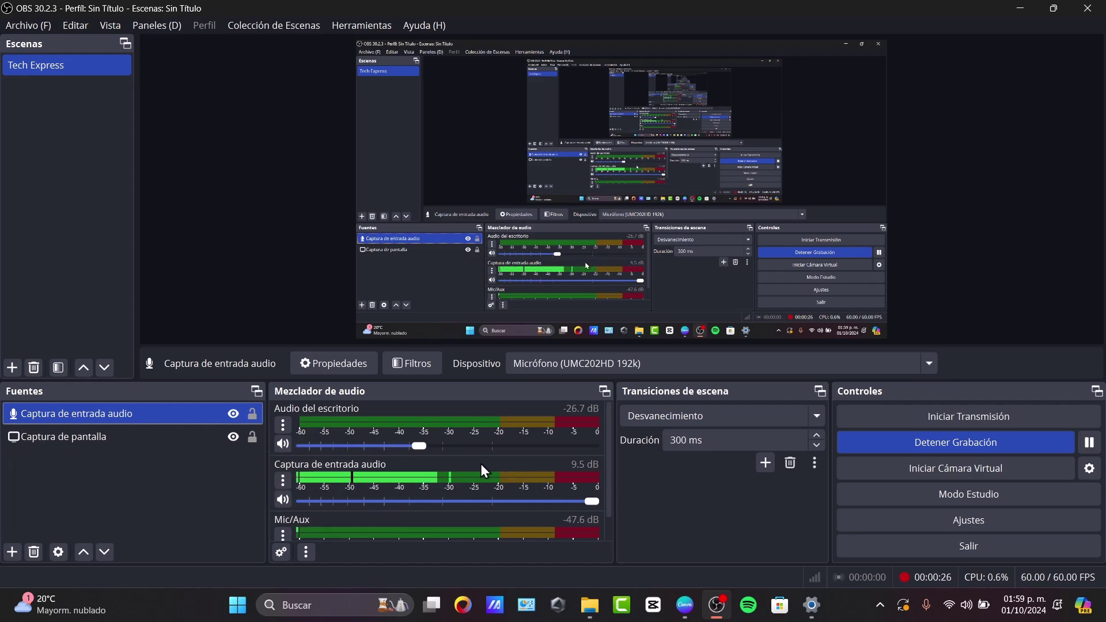
{"action": "left_click", "coordinate": [685, 605]}
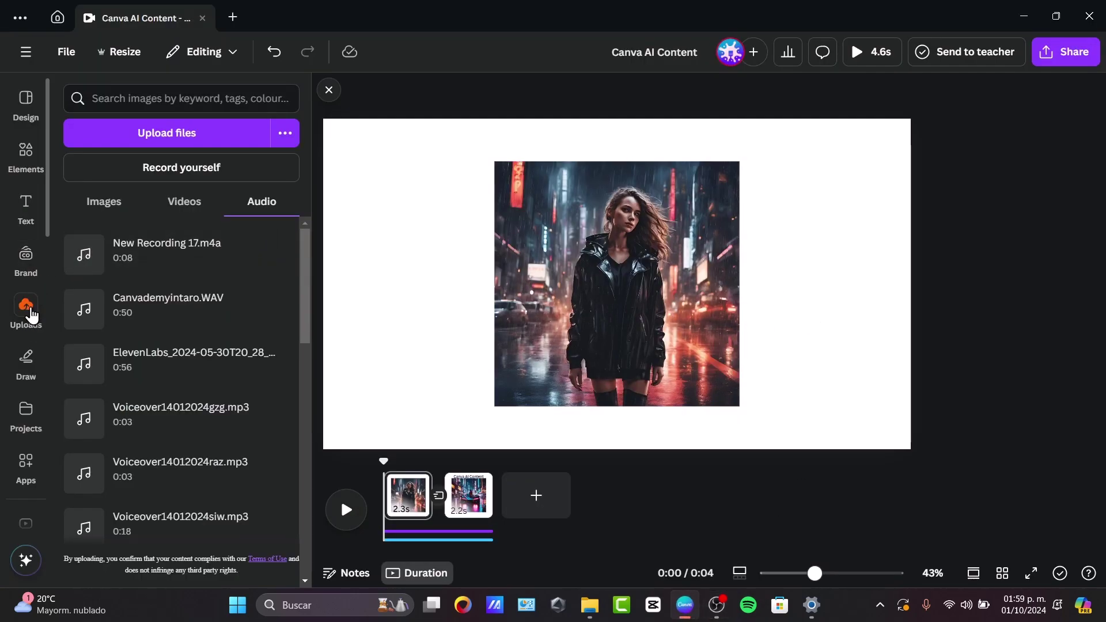
- Go to the second page and select the music track in the timeline
{"action": "left_click", "coordinate": [469, 496]}
{"action": "left_click", "coordinate": [433, 541]}
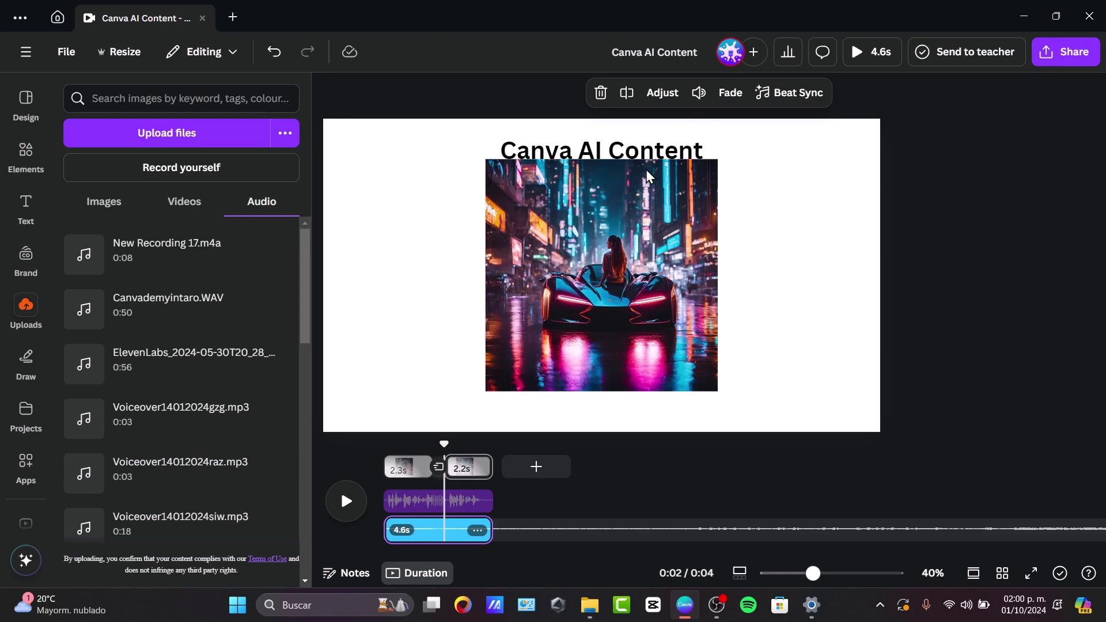
- Switch to the Descargas folder in File Explorer and play the downloaded Canva AI Content video
{"action": "left_click", "coordinate": [587, 602]}
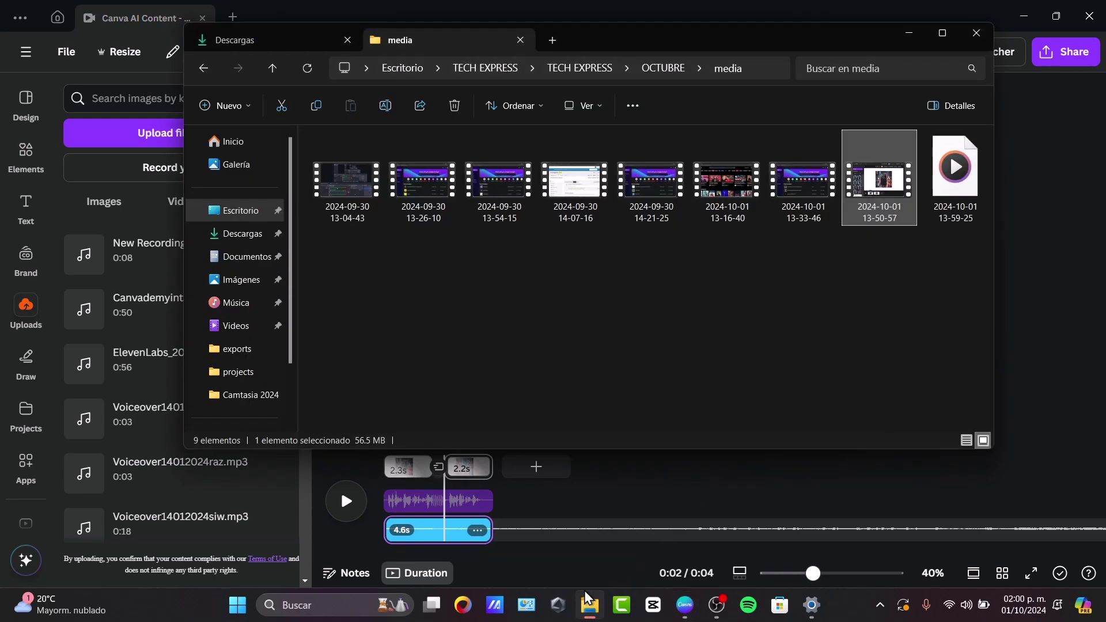
{"action": "left_click", "coordinate": [263, 42]}
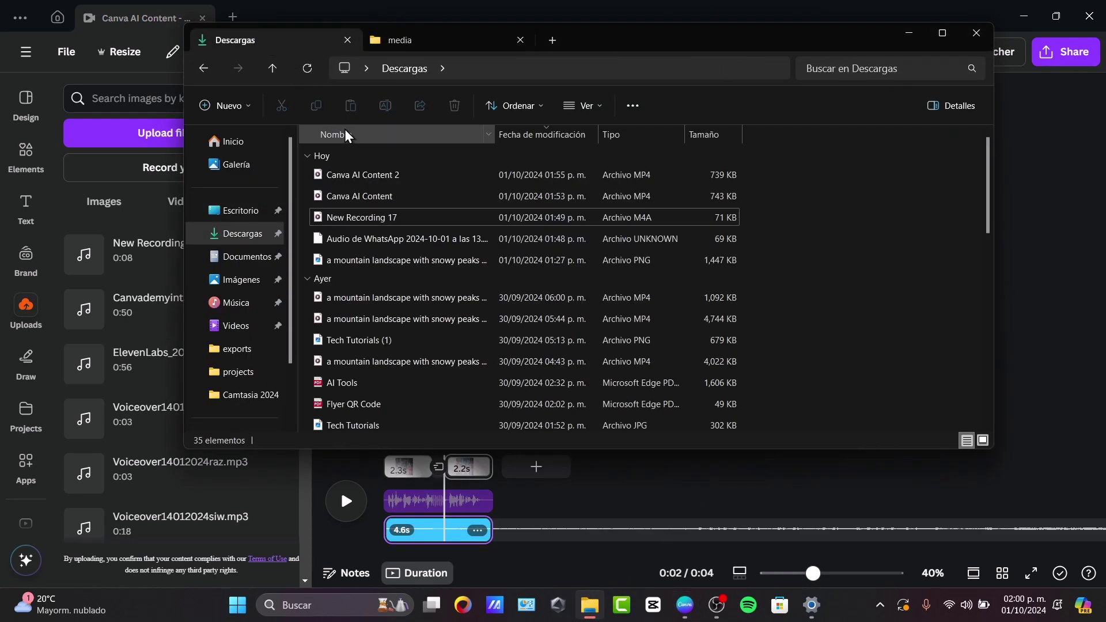
{"action": "double_click", "coordinate": [384, 198]}
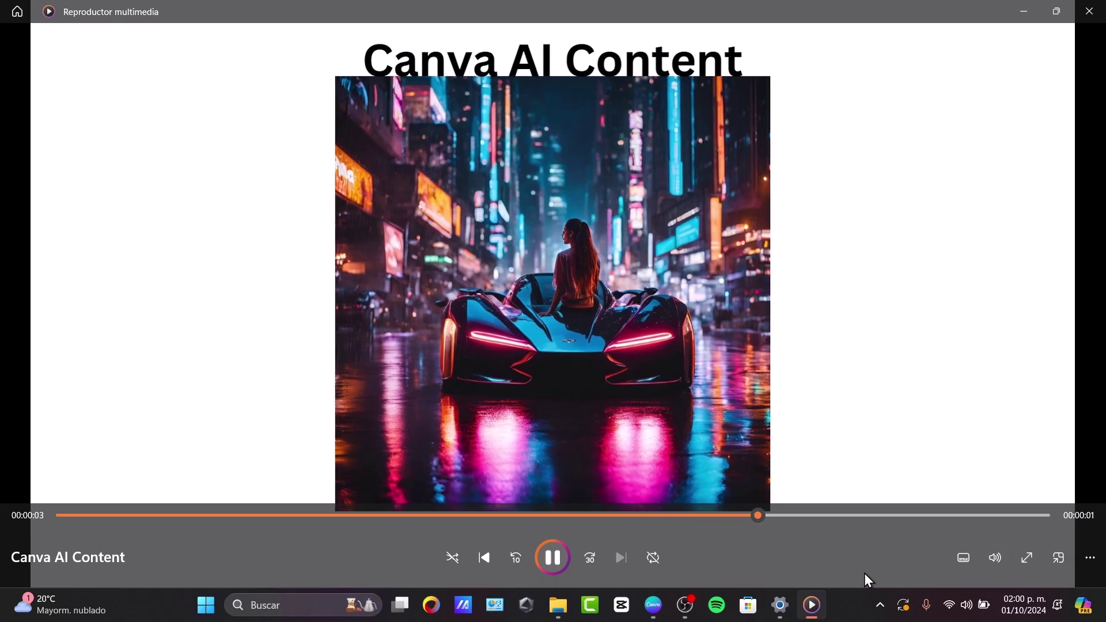
{"action": "left_click", "coordinate": [1087, 13]}
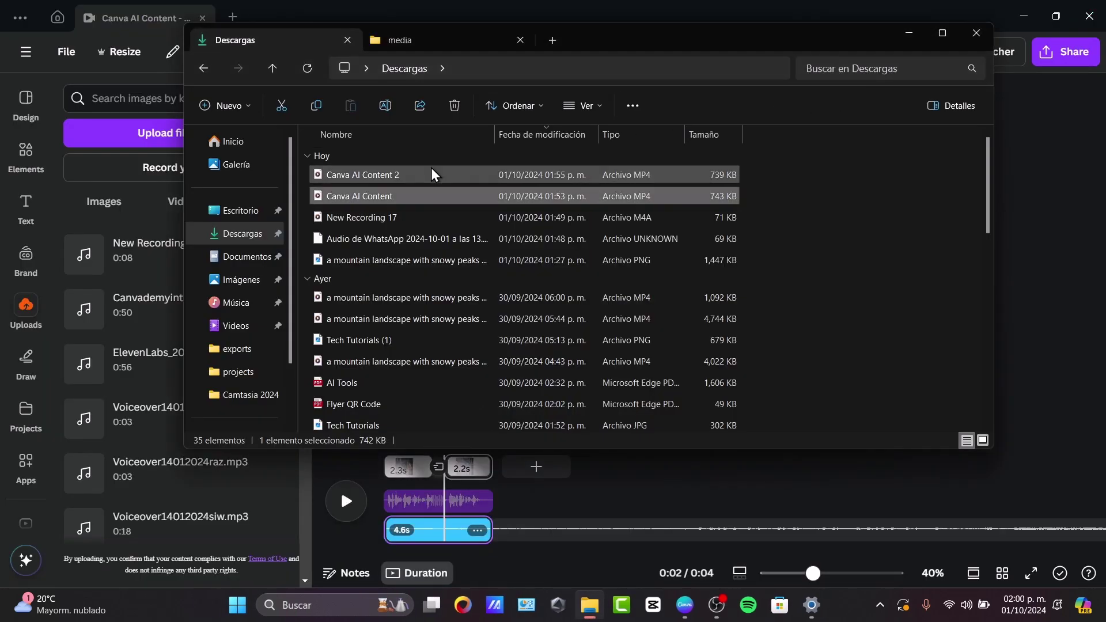
- Open the Canva AI Content 2 video in the media player, close it and return to the Canva design
{"action": "double_click", "coordinate": [432, 173]}
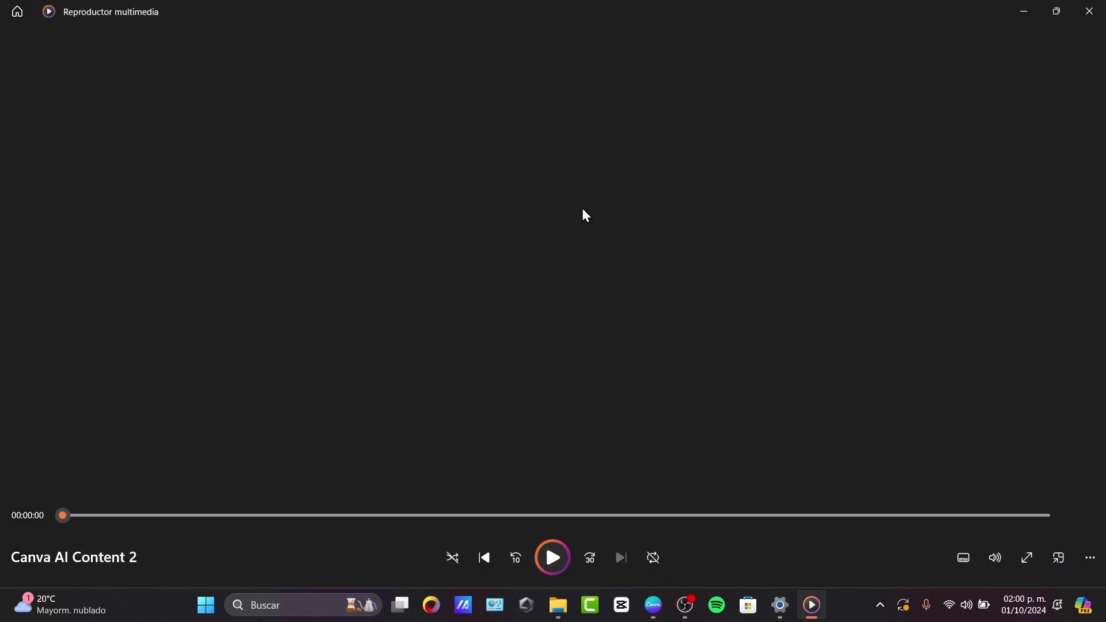
{"action": "left_click", "coordinate": [1089, 10]}
{"action": "left_click", "coordinate": [1070, 257]}
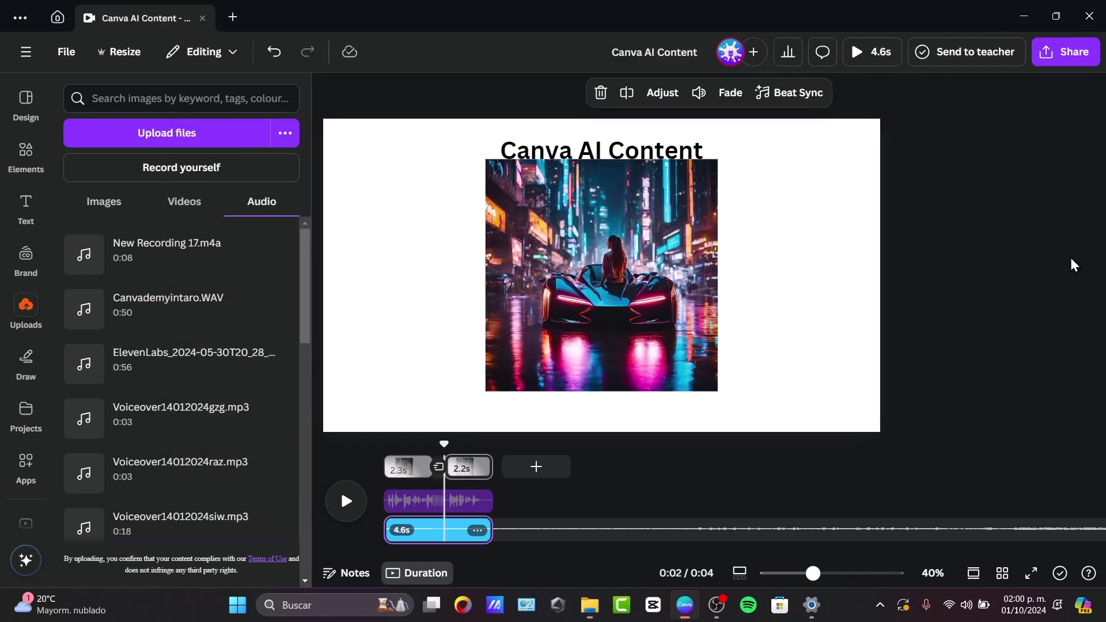